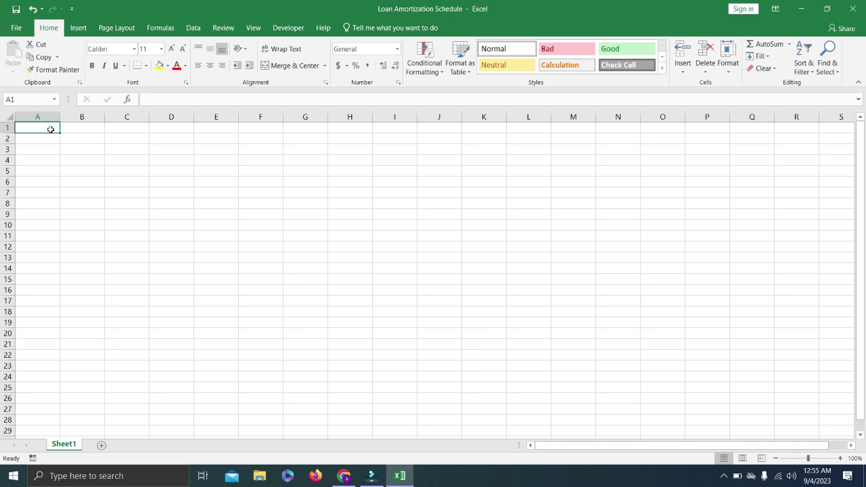
Step: Enter the label "Total Cost" in cell A2 and the amount 100000 in B2
{"action": "key", "text": "Down"}
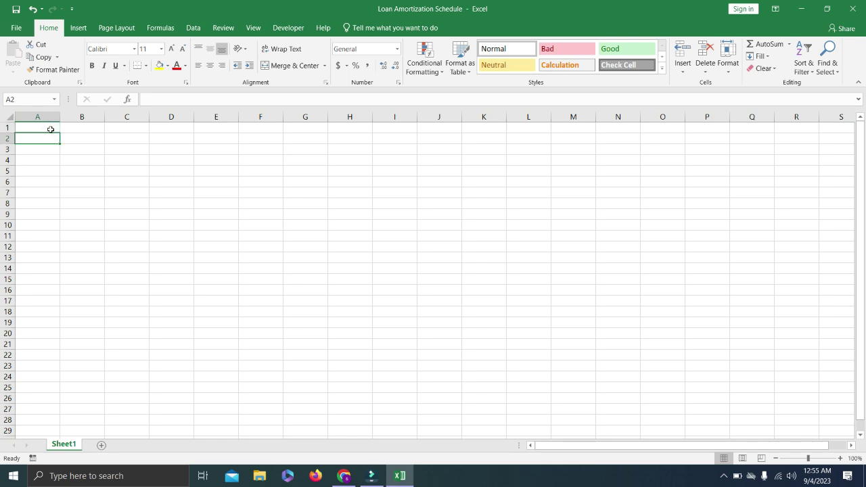
{"action": "type", "text": "Total"}
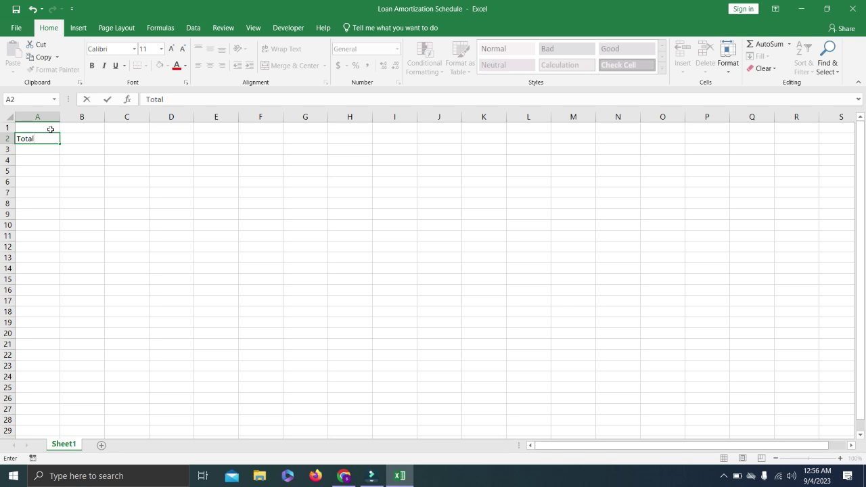
{"action": "type", "text": " Cost"}
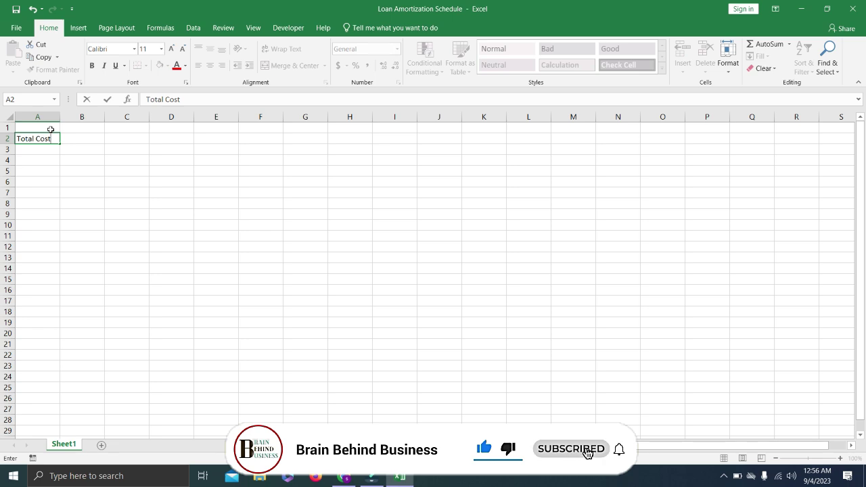
{"action": "key", "text": "Tab"}
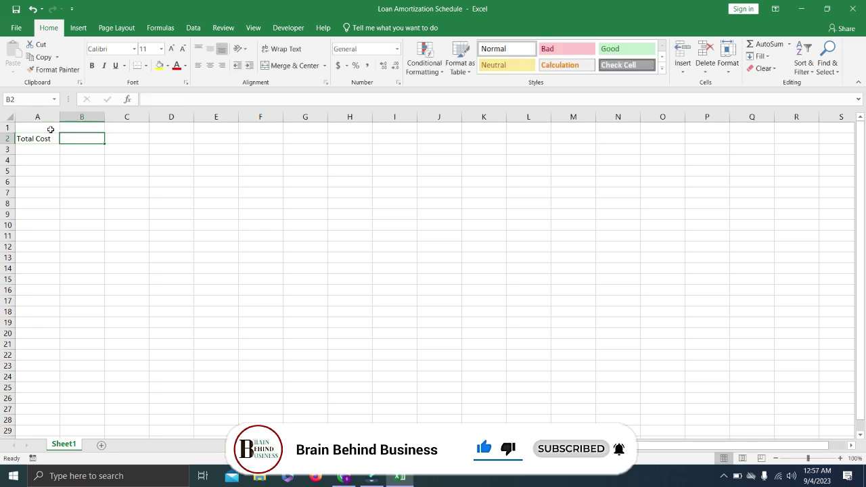
{"action": "type", "text": "100000"}
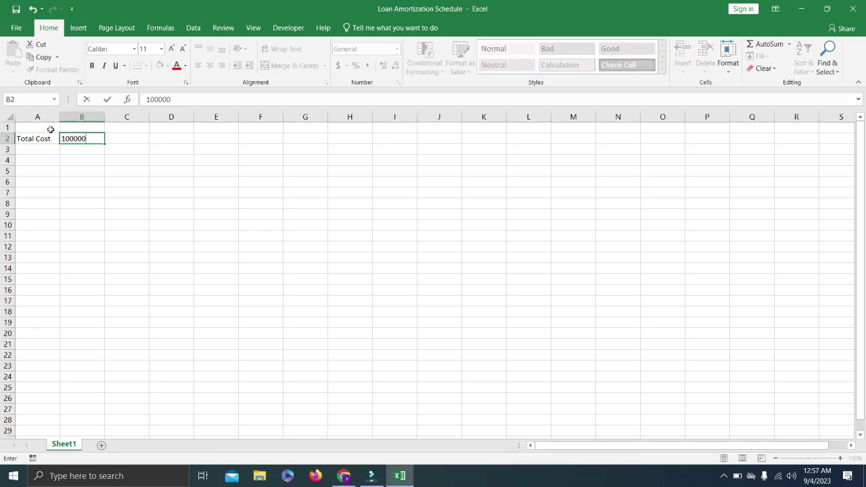
{"action": "key", "text": "Return"}
Step: Add the row labels "Downpayment" in cell A3 and "Actual Loan" in A4
{"action": "key", "text": "Left"}
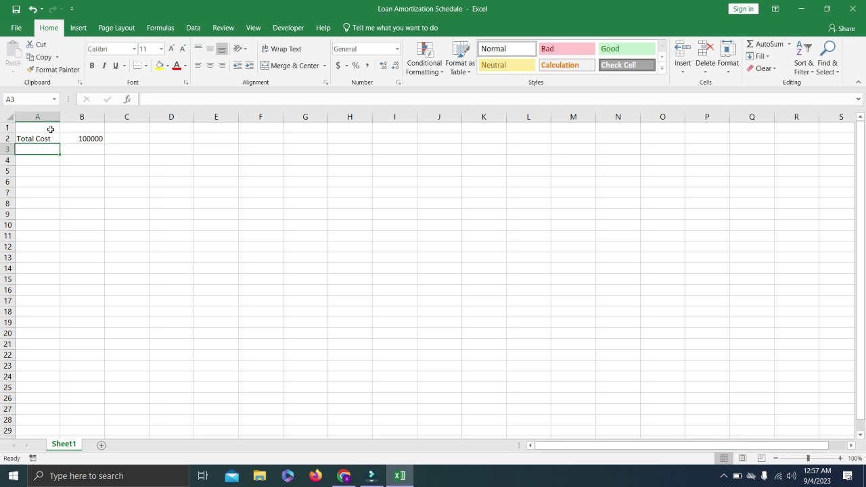
{"action": "type", "text": "Downpayment"}
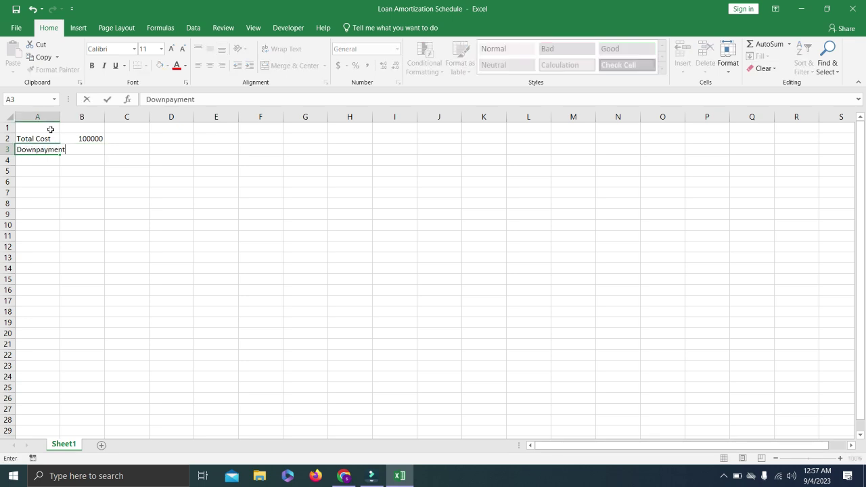
{"action": "key", "text": "Return"}
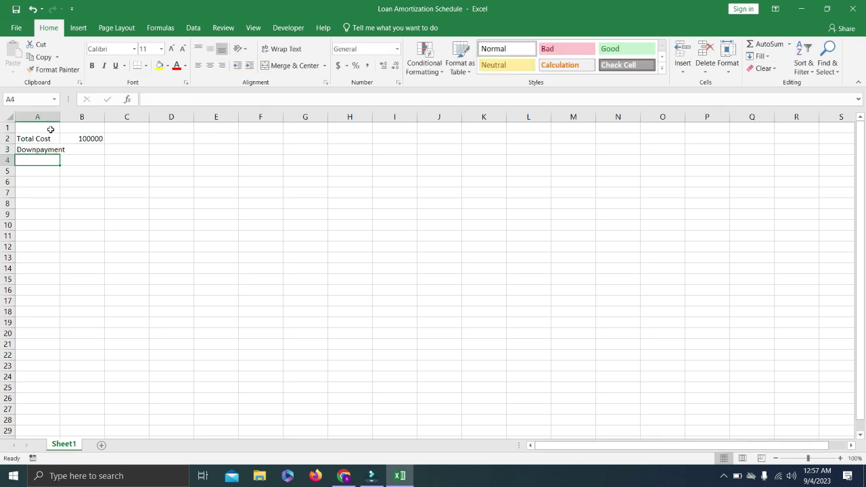
{"action": "type", "text": "Actual Loan"}
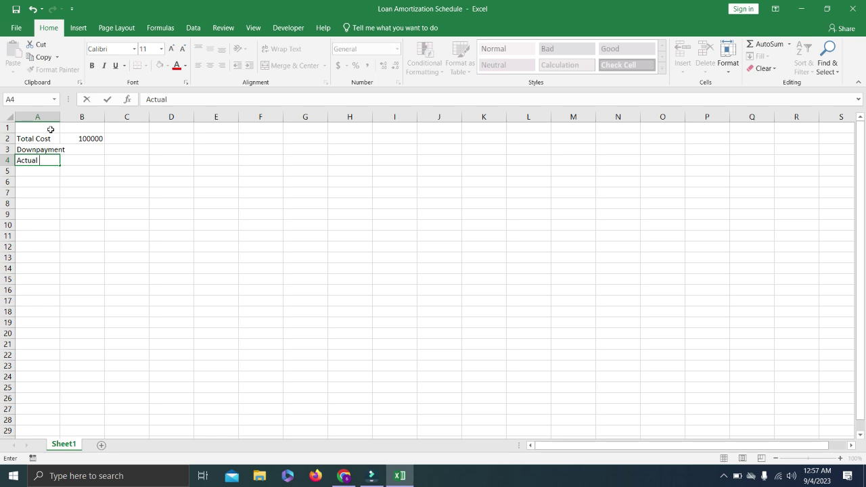
{"action": "key", "text": "Return"}
Step: Enter the downpayment percentage of 20% in cell C3
{"action": "key", "text": "Right"}
{"action": "key", "text": "Up"}
{"action": "key", "text": "Up"}
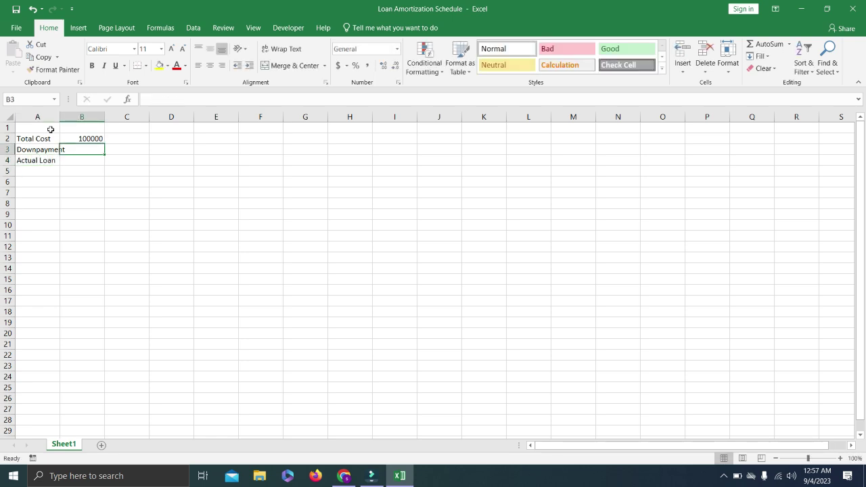
{"action": "key", "text": "Right"}
{"action": "type", "text": "20"}
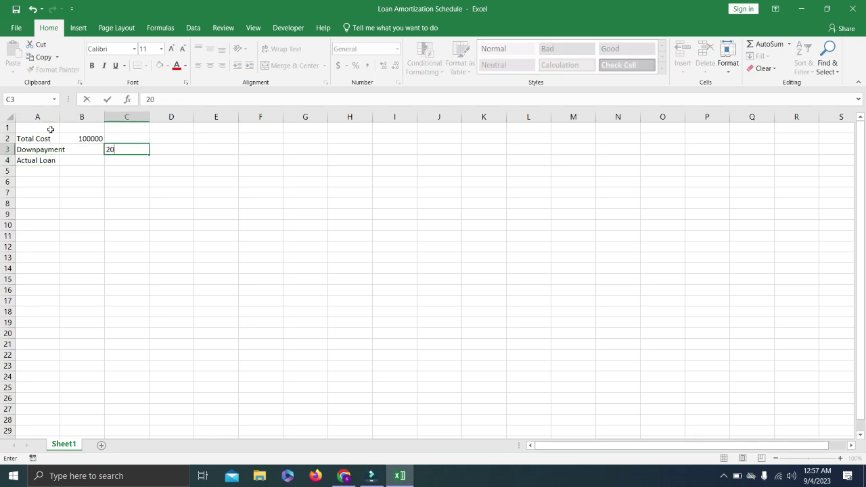
{"action": "type", "text": "%"}
{"action": "key", "text": "Left"}
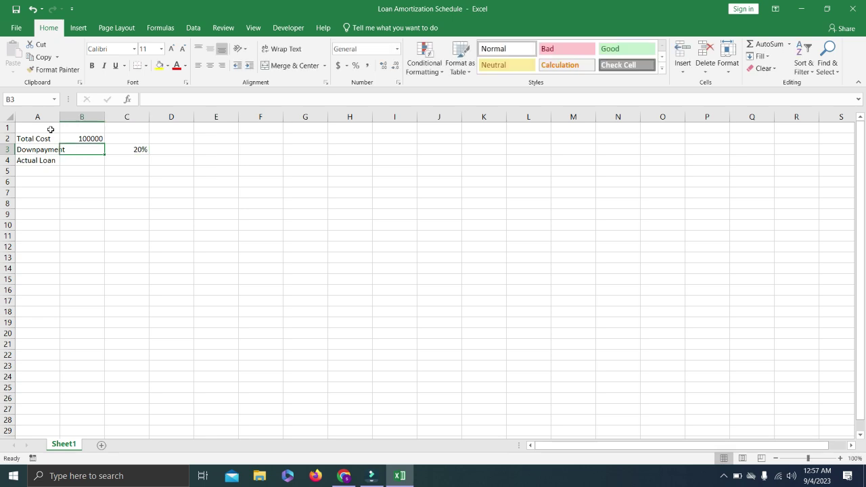
Step: Calculate the downpayment as a negative amount in cell B3 with the formula =-B2*C3
{"action": "type", "text": "="}
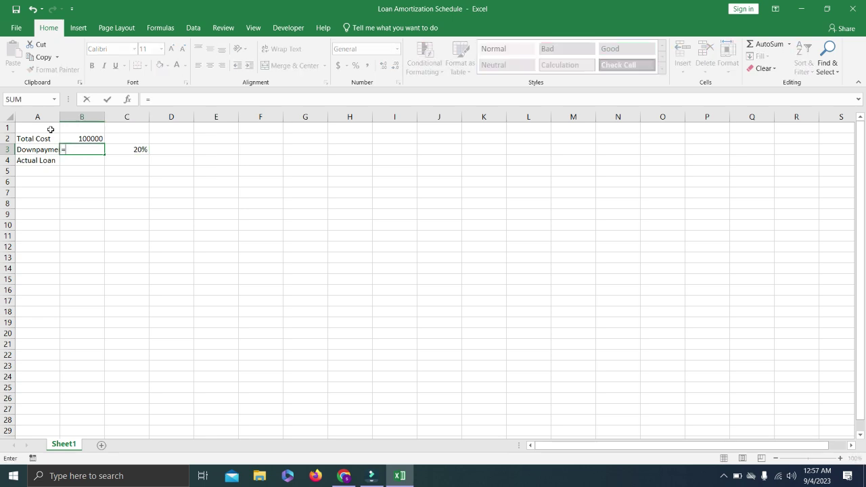
{"action": "type", "text": "-"}
{"action": "key", "text": "Up"}
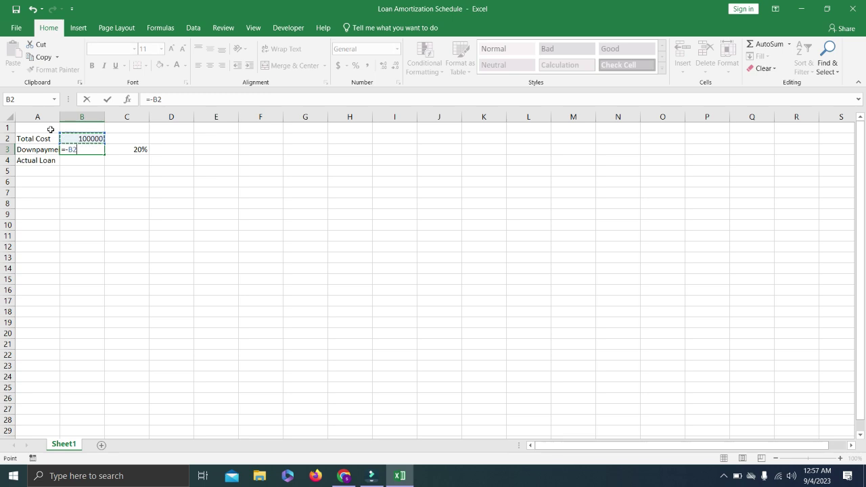
{"action": "type", "text": "*"}
{"action": "key", "text": "Right"}
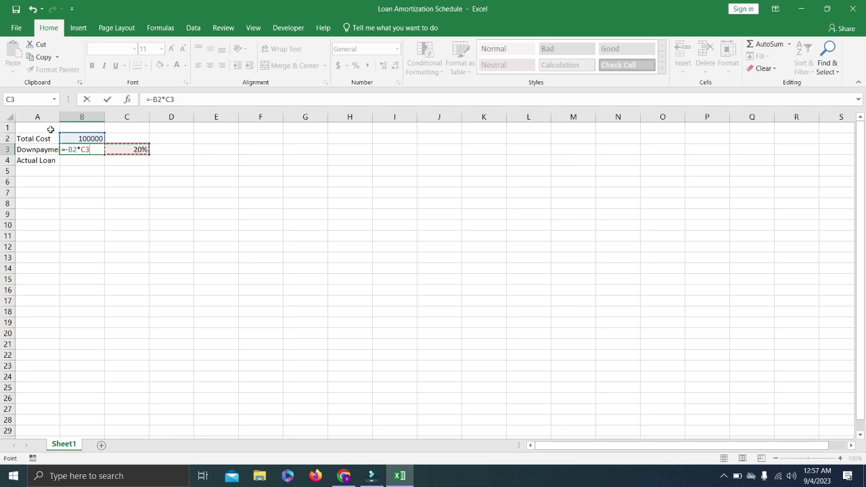
{"action": "key", "text": "Return"}
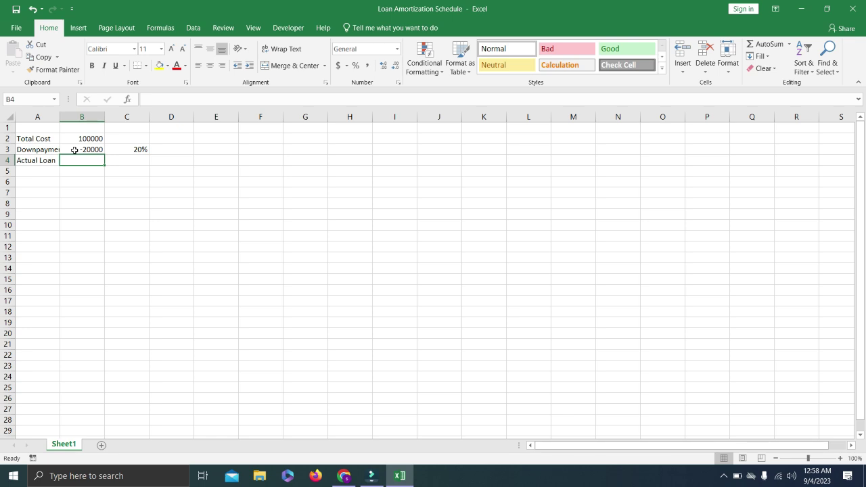
Step: Calculate the actual loan amount in cell B4 with the formula =SUM(B2:B3)
{"action": "type", "text": "=sum("}
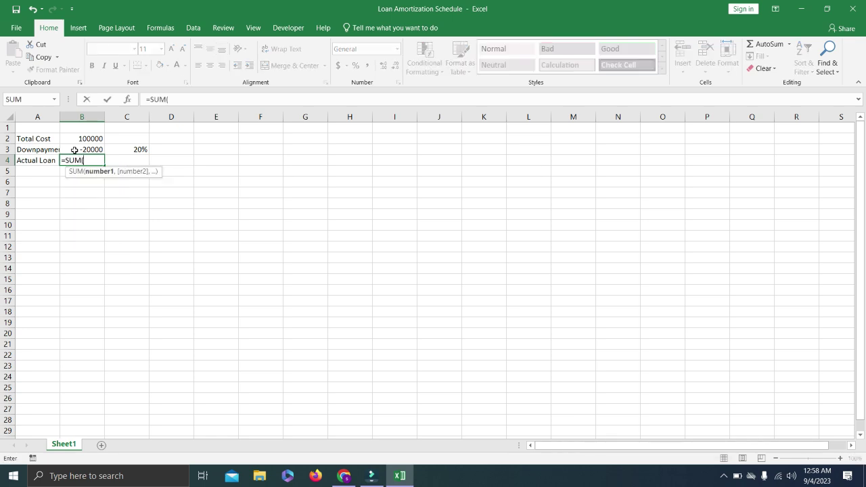
{"action": "left_click_drag", "start_coordinate": [76, 136], "coordinate": [80, 147]}
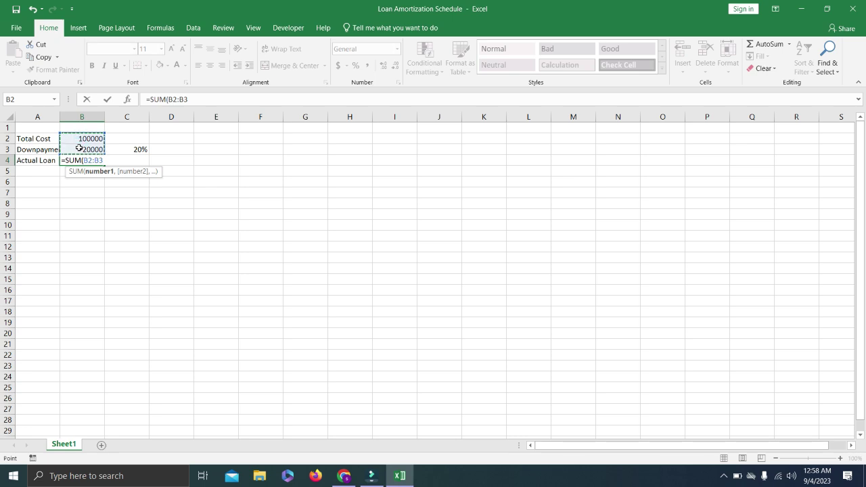
{"action": "key", "text": "Return"}
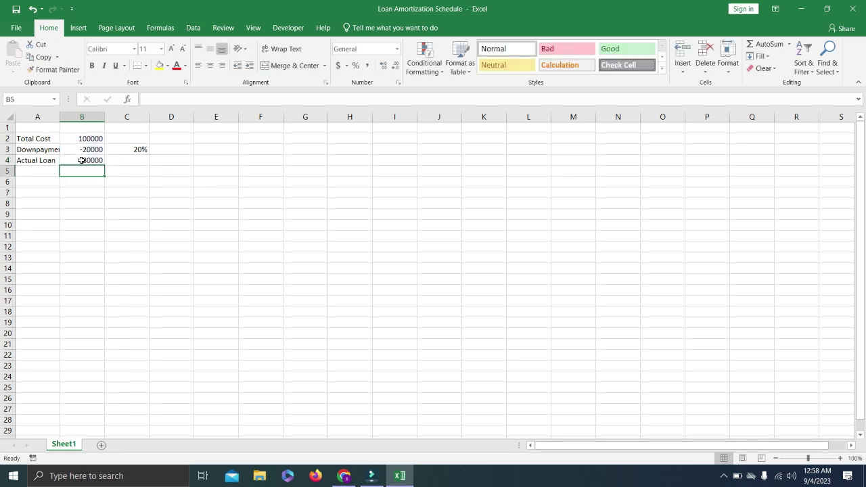
{"action": "left_click", "coordinate": [82, 160]}
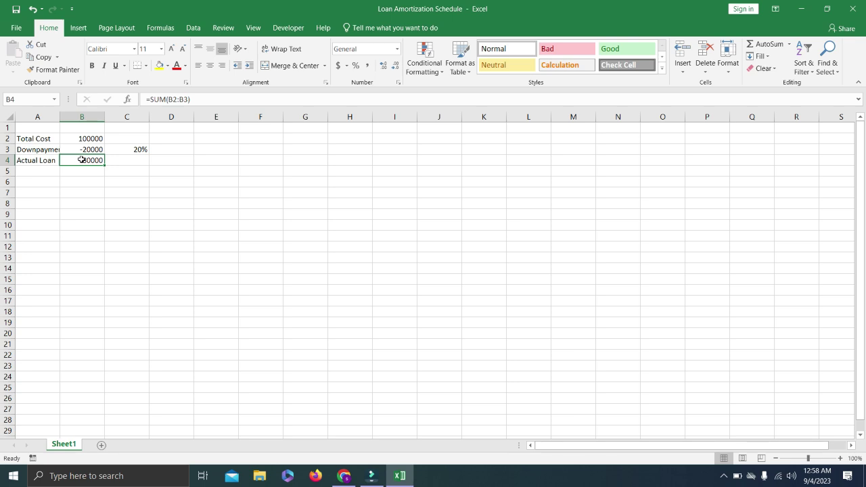
Step: Format the amounts in B2:B4 in dollar accounting format without decimal places
{"action": "left_click_drag", "start_coordinate": [82, 138], "coordinate": [82, 159]}
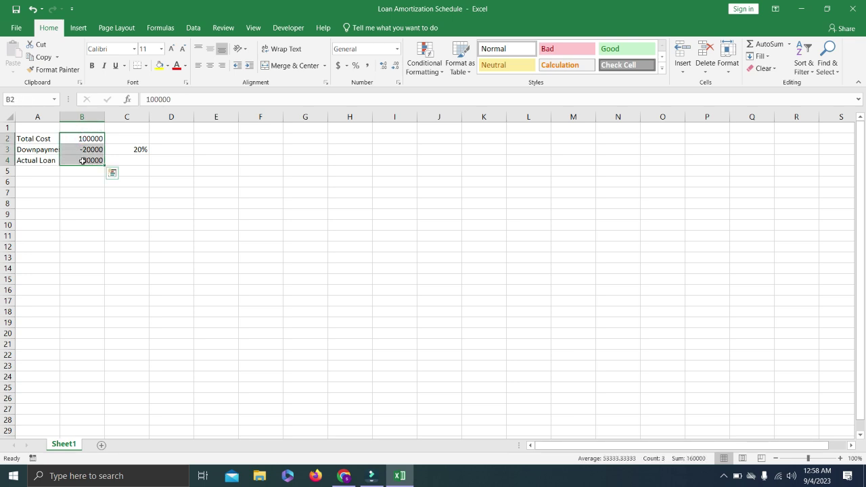
{"action": "left_click", "coordinate": [342, 64]}
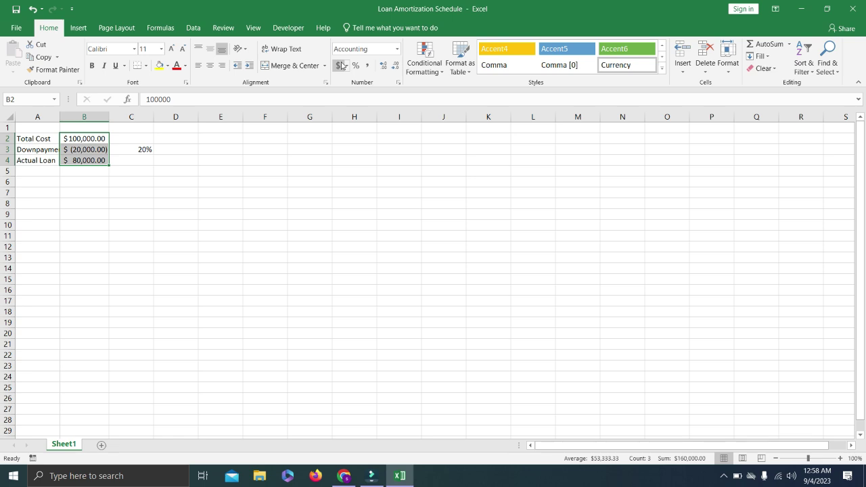
{"action": "left_click", "coordinate": [397, 65]}
{"action": "left_click", "coordinate": [397, 65]}
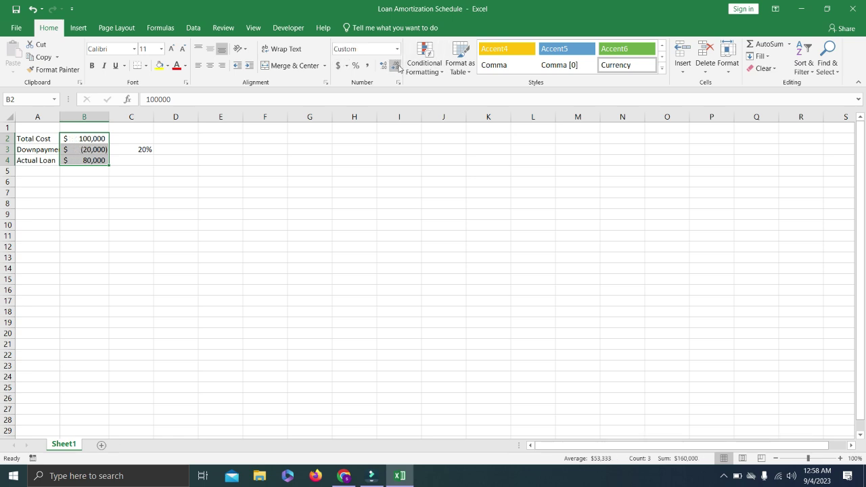
Step: Enter the label "Interest Rate" in cell D2 and the rate 10% in E2
{"action": "left_click", "coordinate": [195, 141]}
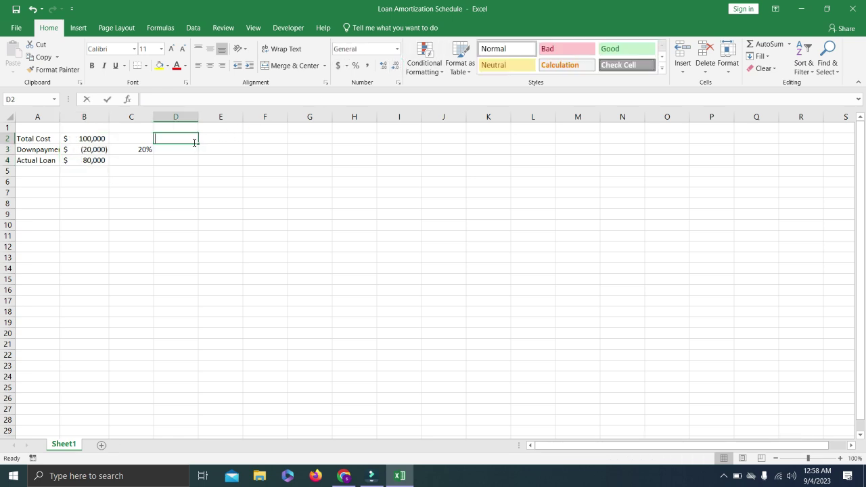
{"action": "type", "text": "Interest R"}
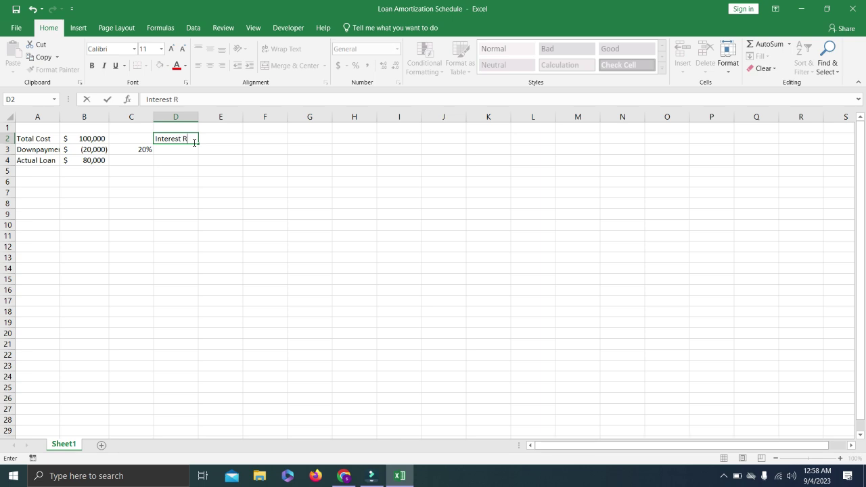
{"action": "type", "text": "ate"}
{"action": "key", "text": "Tab"}
{"action": "type", "text": "10"}
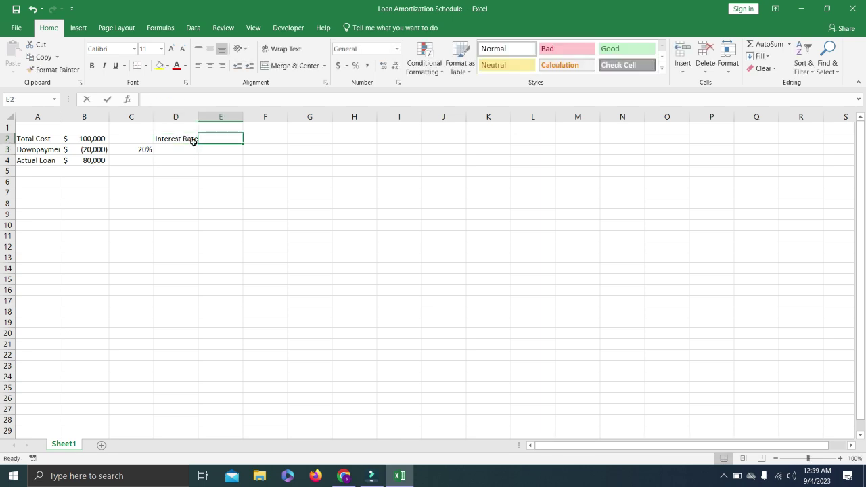
{"action": "type", "text": "%"}
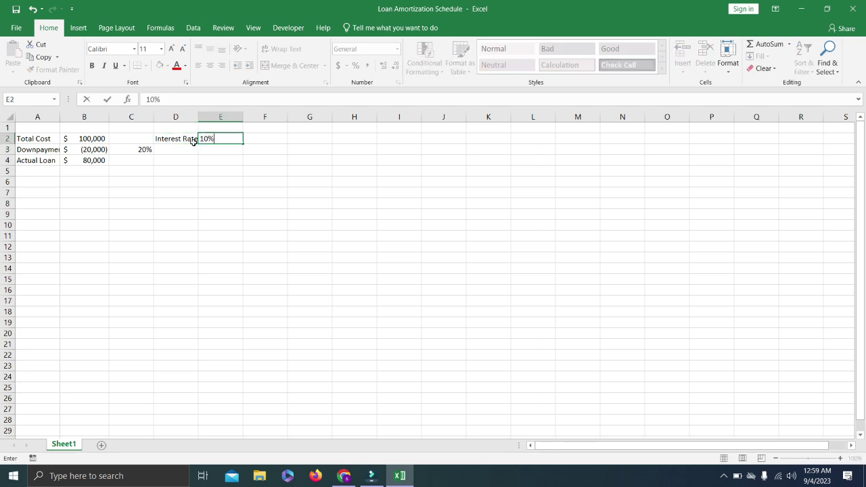
{"action": "key", "text": "Return"}
Step: Note the interest rate's basis as "Per Annum" in cell F2
{"action": "key", "text": "Right"}
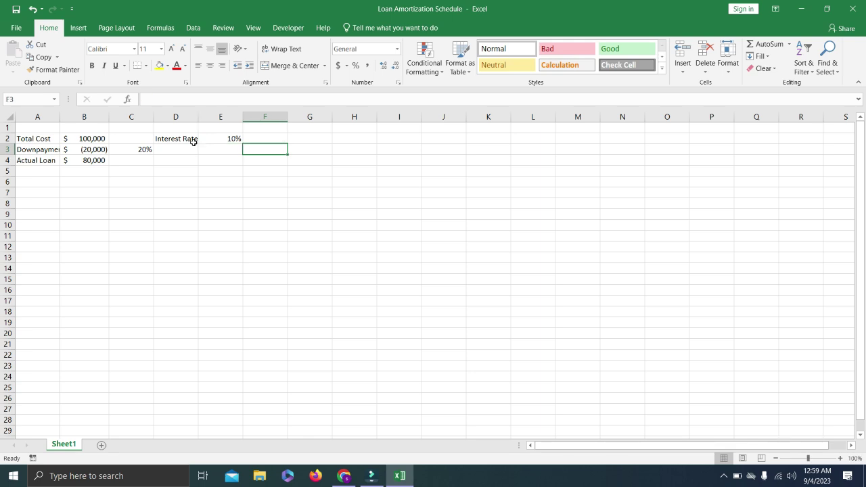
{"action": "key", "text": "Up"}
{"action": "type", "text": "Per An"}
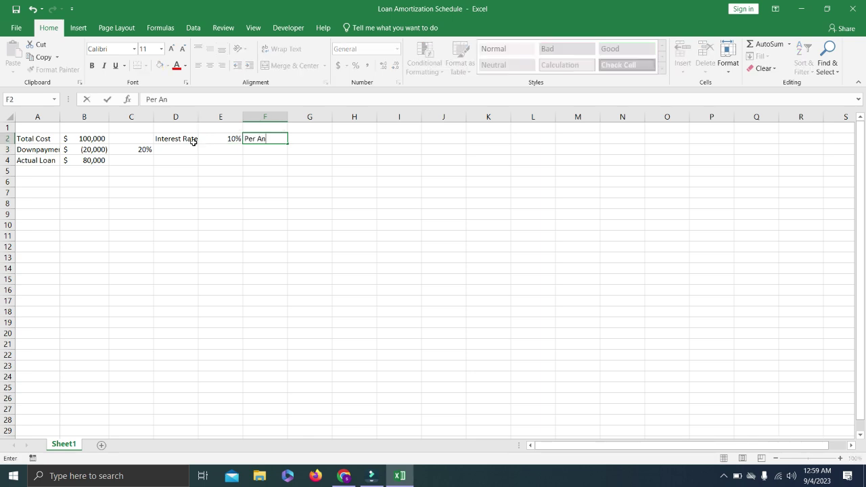
{"action": "type", "text": "num"}
{"action": "key", "text": "Return"}
Step: Enter the label "Period" in cell D3 and the formula =6*12 in E3
{"action": "key", "text": "Left"}
{"action": "key", "text": "Left"}
{"action": "type", "text": "Period"}
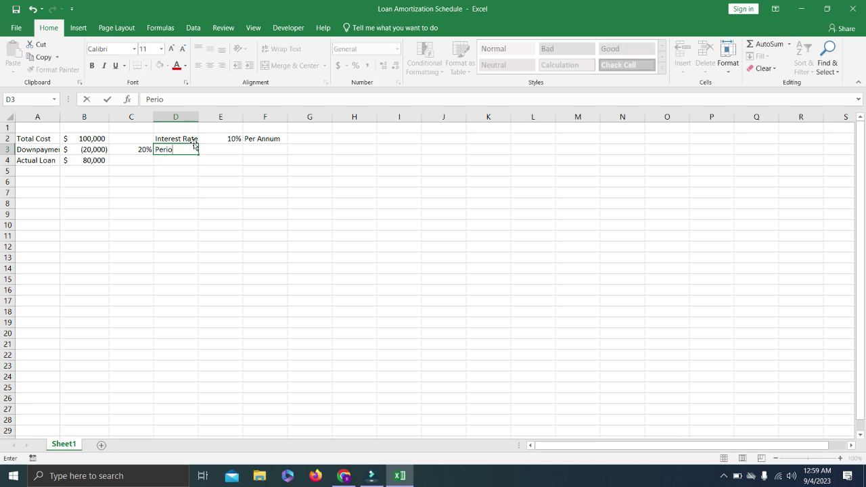
{"action": "key", "text": "Tab"}
{"action": "type", "text": "=6"}
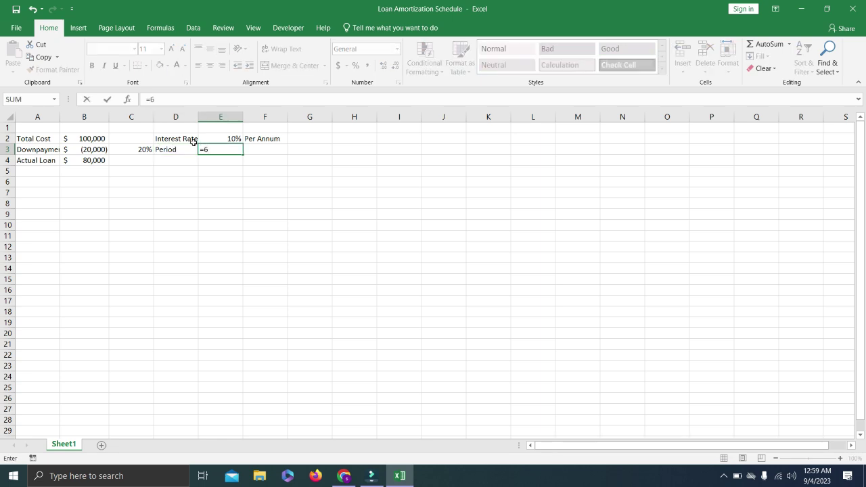
{"action": "type", "text": "*12"}
{"action": "key", "text": "Return"}
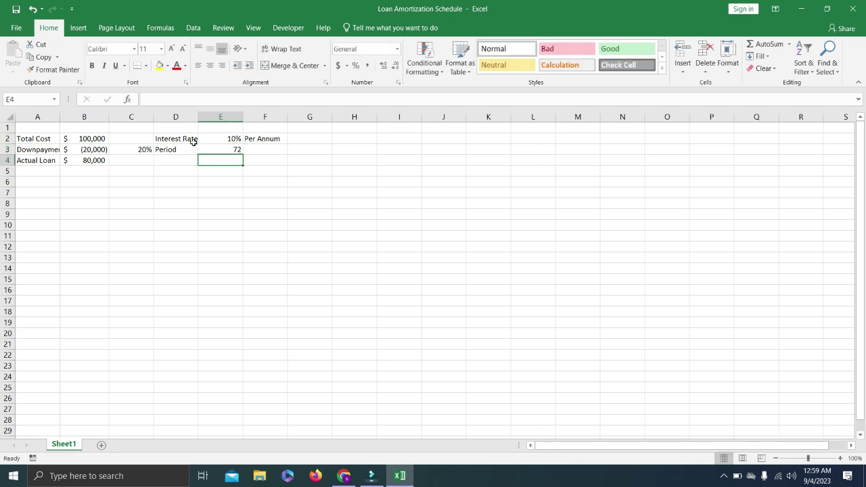
Step: Note the period's unit as "Months" in cell F3
{"action": "left_click", "coordinate": [252, 147]}
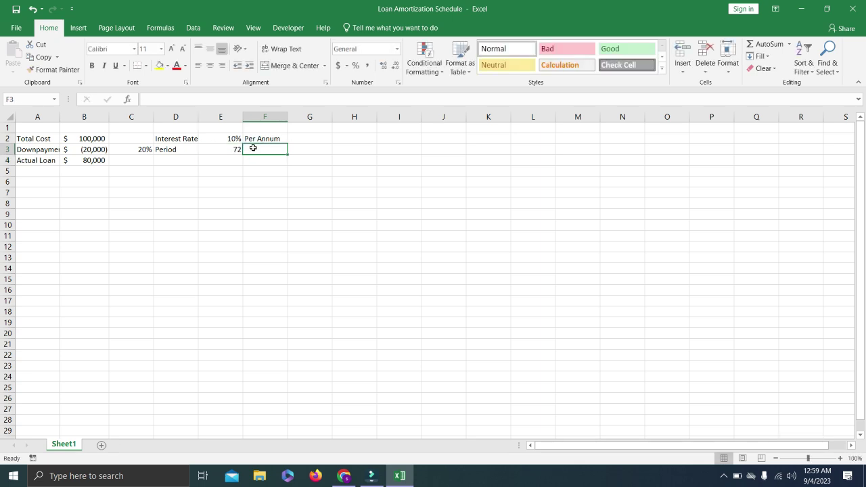
{"action": "type", "text": "Months"}
{"action": "key", "text": "Return"}
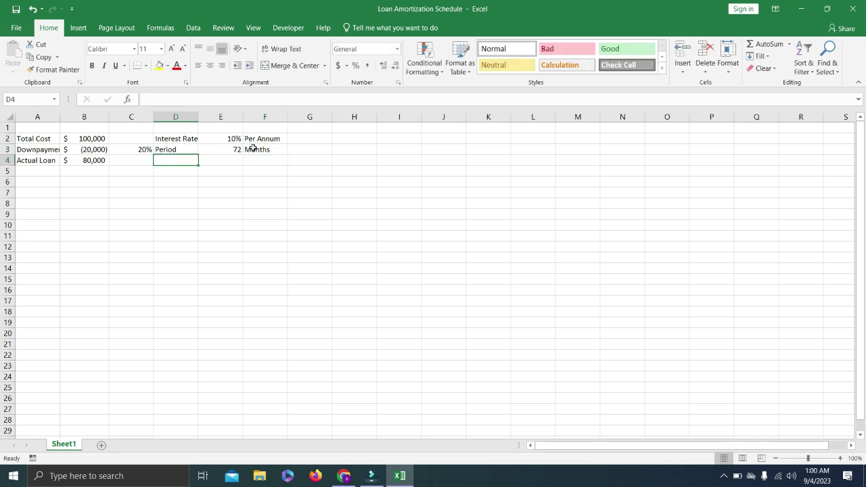
Step: Enter the label "Monthly Payment" in cell D4
{"action": "type", "text": "Mo"}
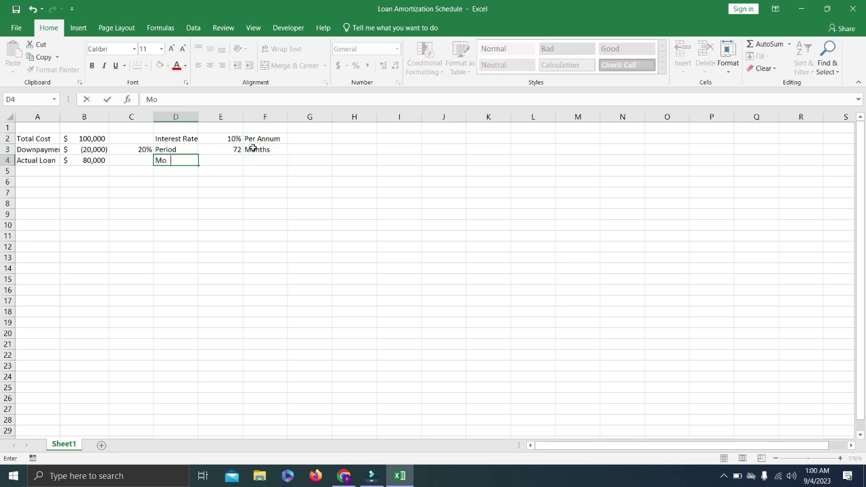
{"action": "type", "text": "nthly Payment"}
{"action": "key", "text": "Tab"}
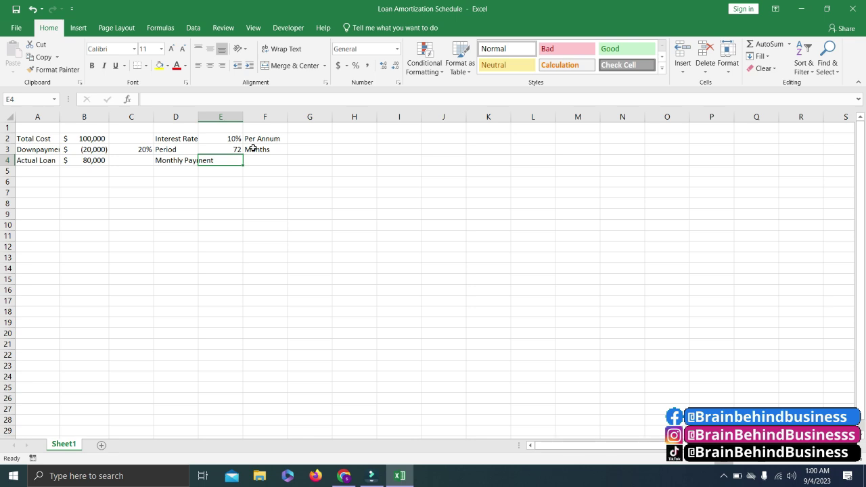
Step: Calculate the monthly payment in cell E4 with the formula =PMT(E2/12,E3,B4)
{"action": "type", "text": "="}
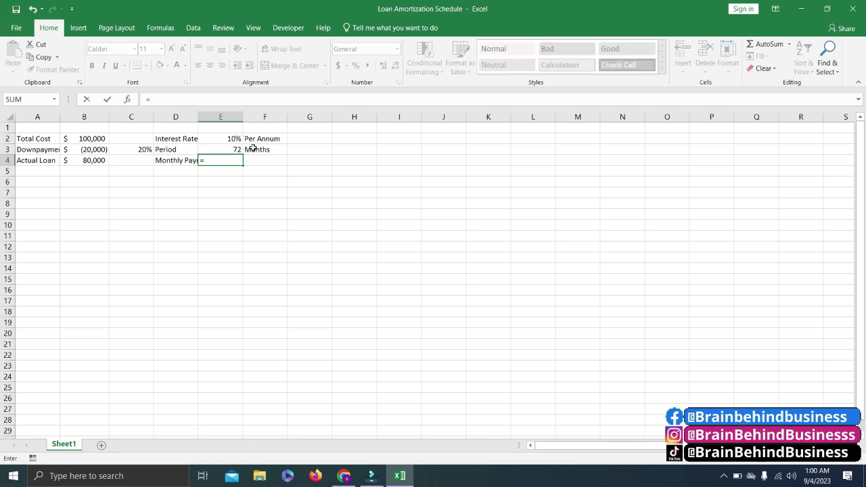
{"action": "type", "text": "pmt"}
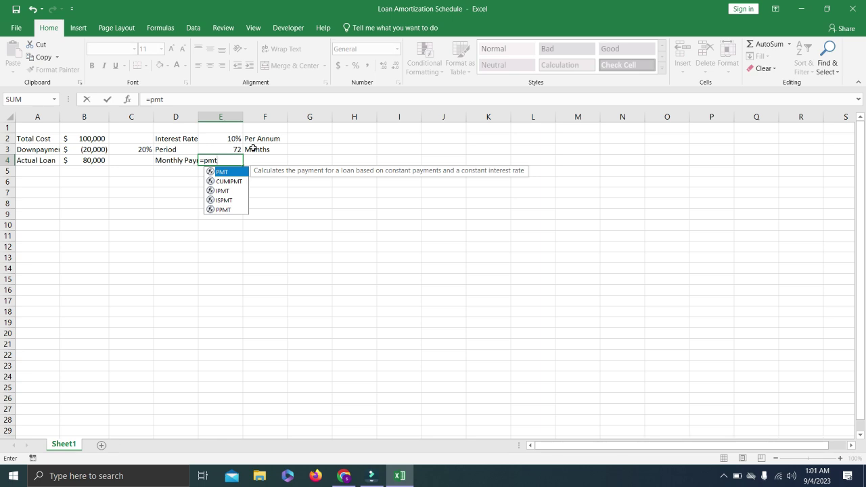
{"action": "key", "text": "Tab"}
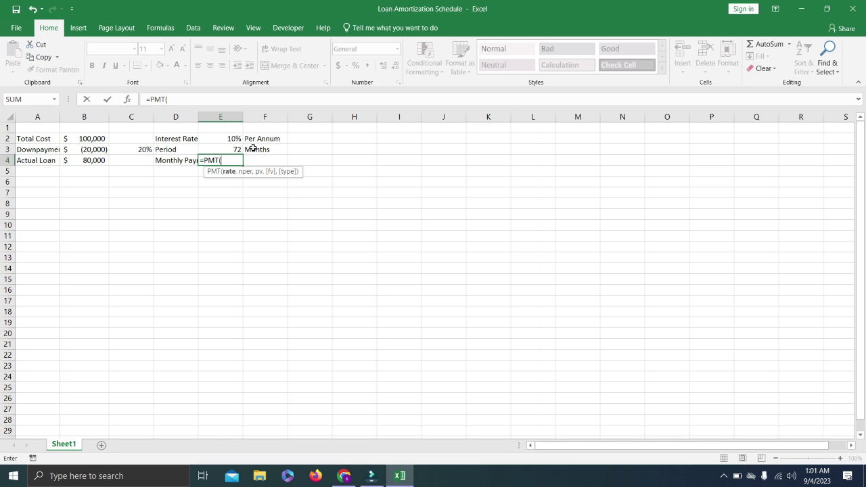
{"action": "left_click", "coordinate": [235, 139]}
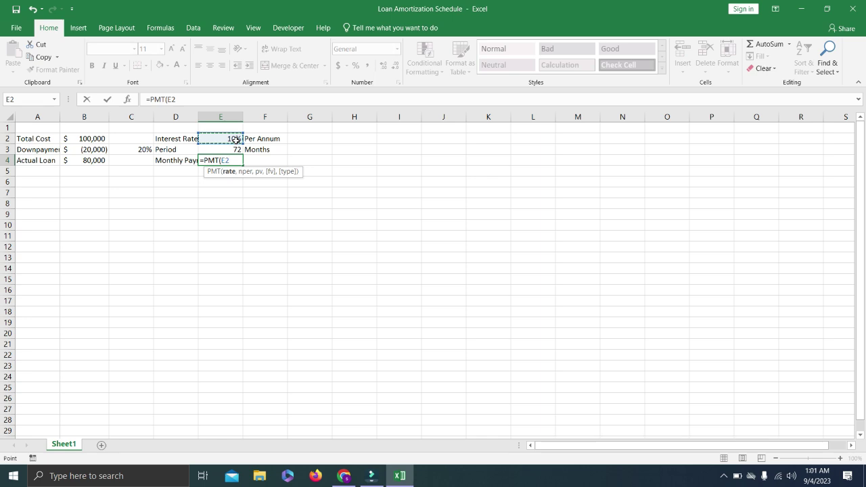
{"action": "type", "text": "/12"}
{"action": "type", "text": ","}
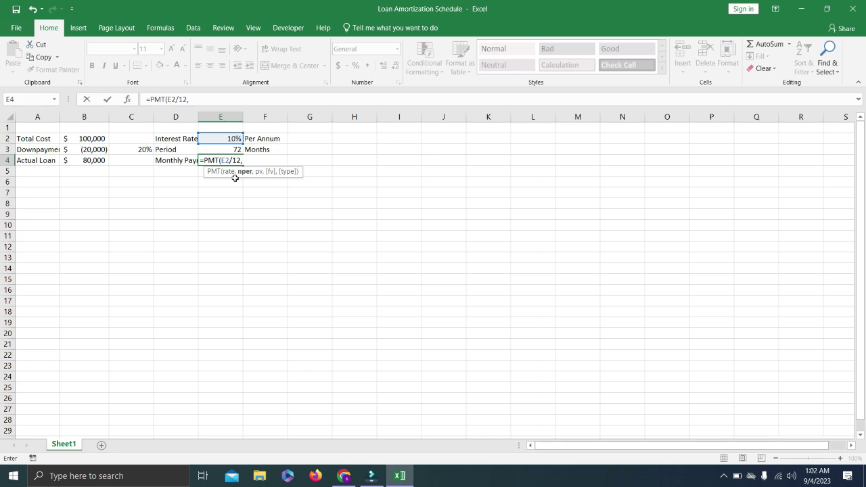
{"action": "left_click", "coordinate": [232, 150]}
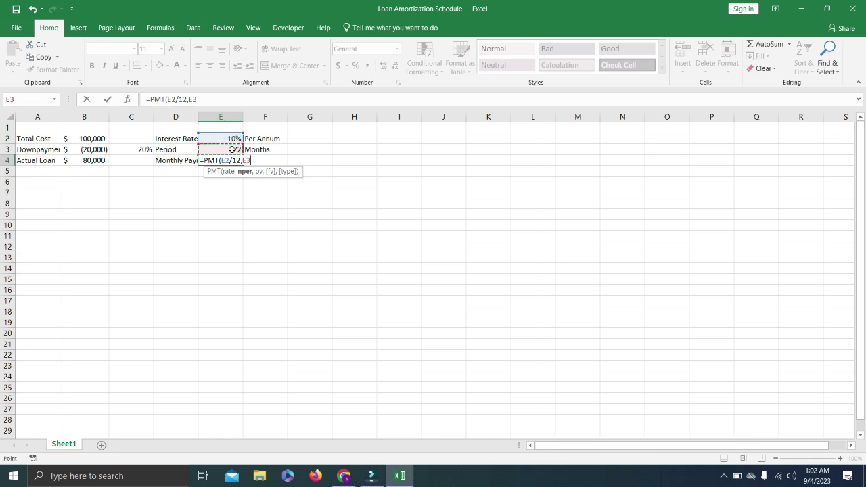
{"action": "type", "text": ","}
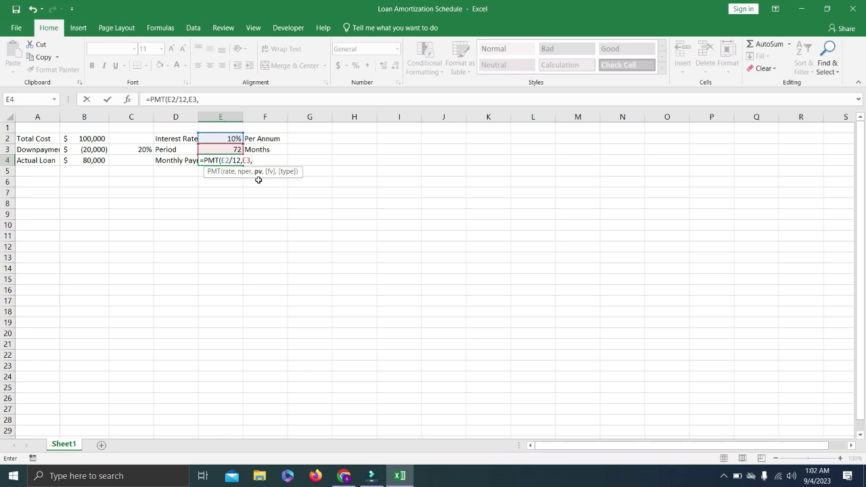
{"action": "left_click", "coordinate": [95, 160]}
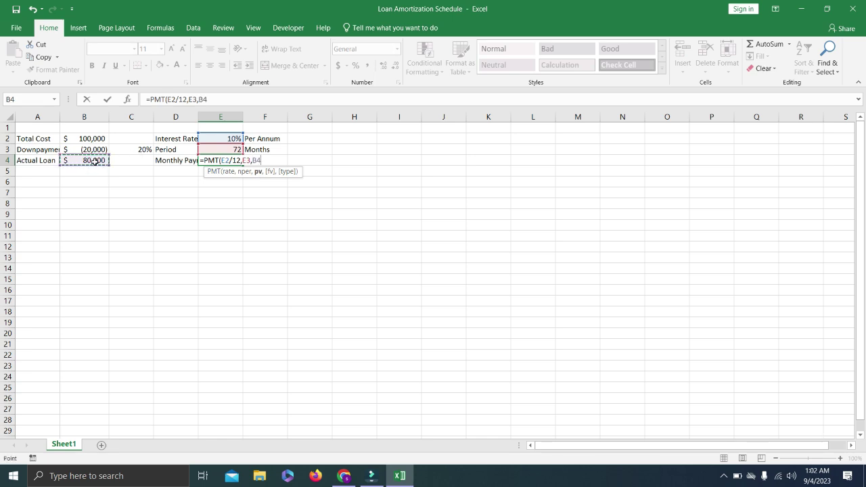
{"action": "type", "text": ")"}
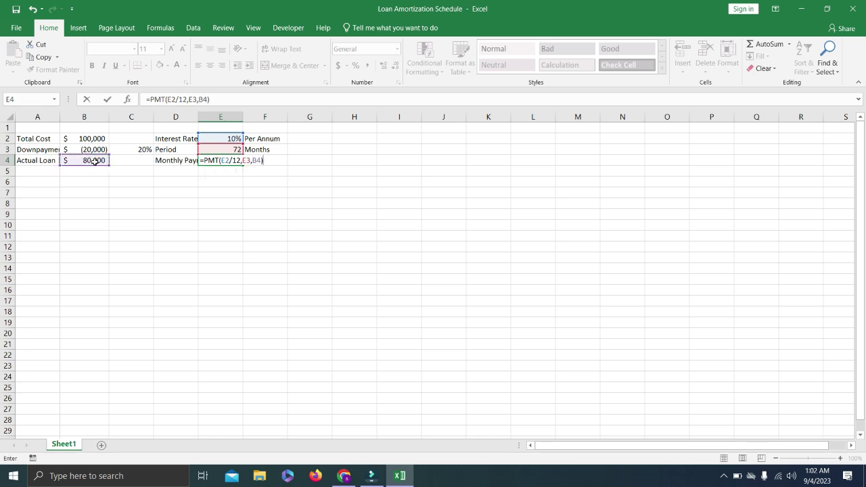
{"action": "key", "text": "Return"}
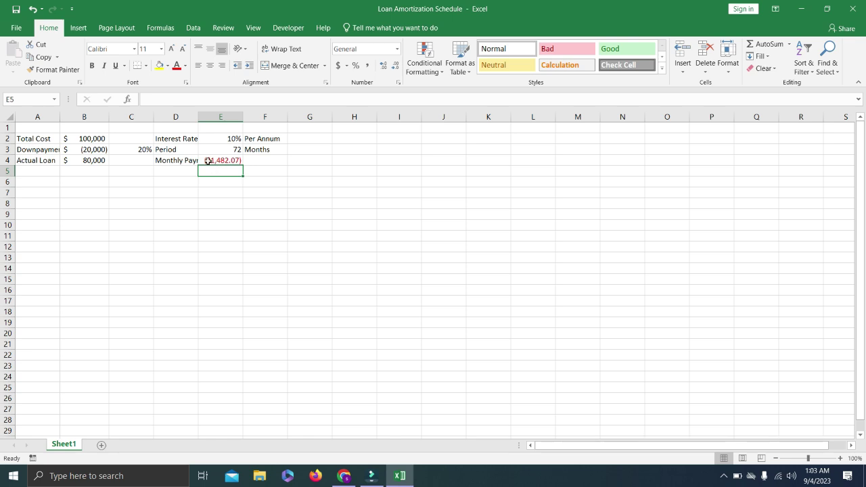
Step: Add a minus sign before PMT in cell E4 so the formula reads =-PMT(E2/12,E3,B4)
{"action": "left_click", "coordinate": [208, 160]}
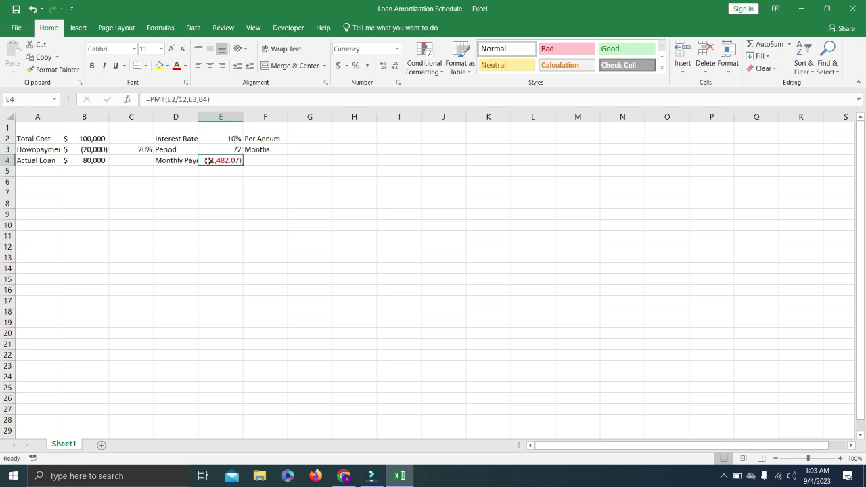
{"action": "left_click", "coordinate": [151, 99]}
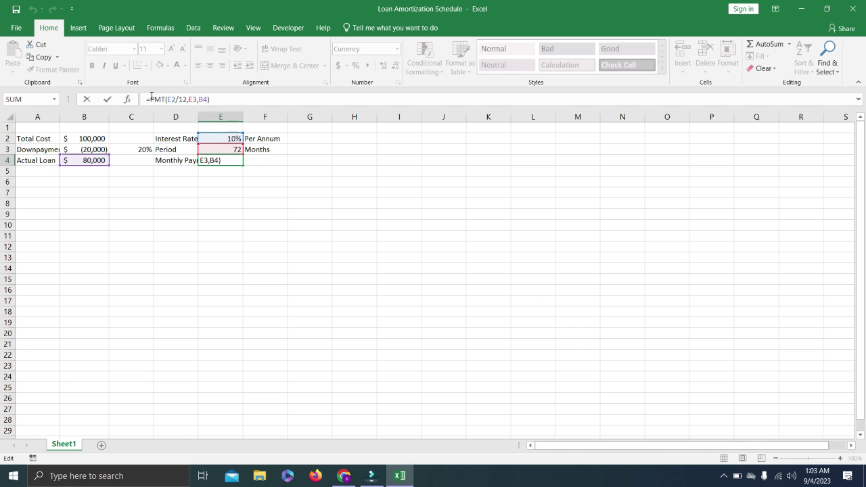
{"action": "type", "text": "-"}
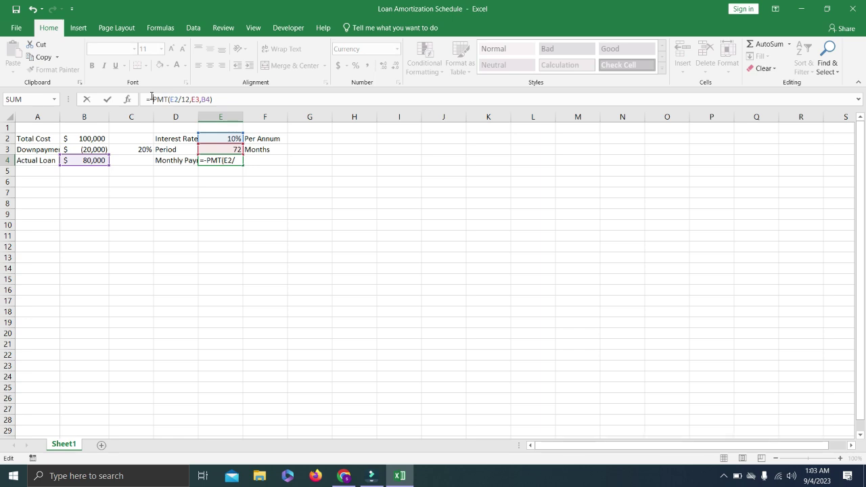
{"action": "key", "text": "Return"}
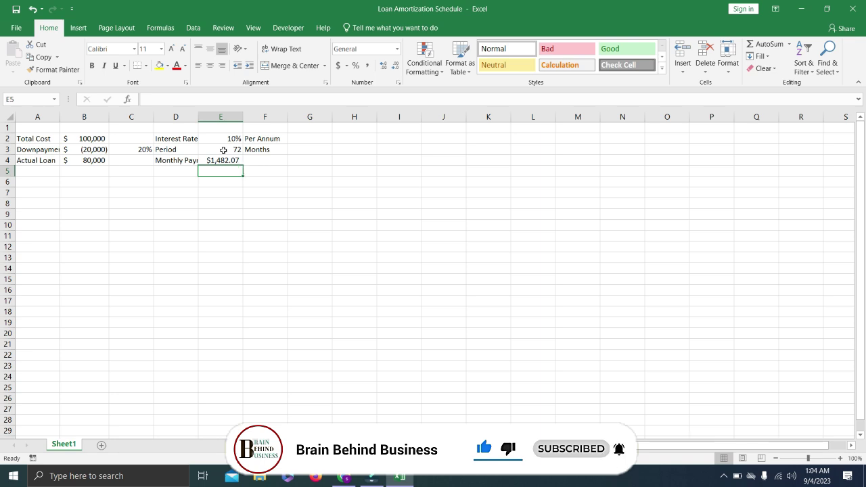
Step: Draw a vertical border line between columns C and D along rows 2 to 4
{"action": "left_click", "coordinate": [145, 65]}
{"action": "left_click", "coordinate": [174, 284]}
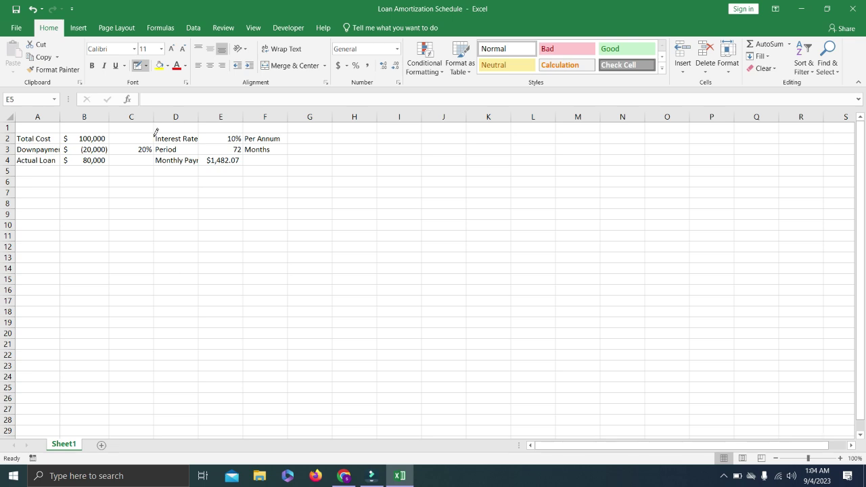
{"action": "left_click_drag", "start_coordinate": [154, 133], "coordinate": [157, 160]}
{"action": "key", "text": "Escape"}
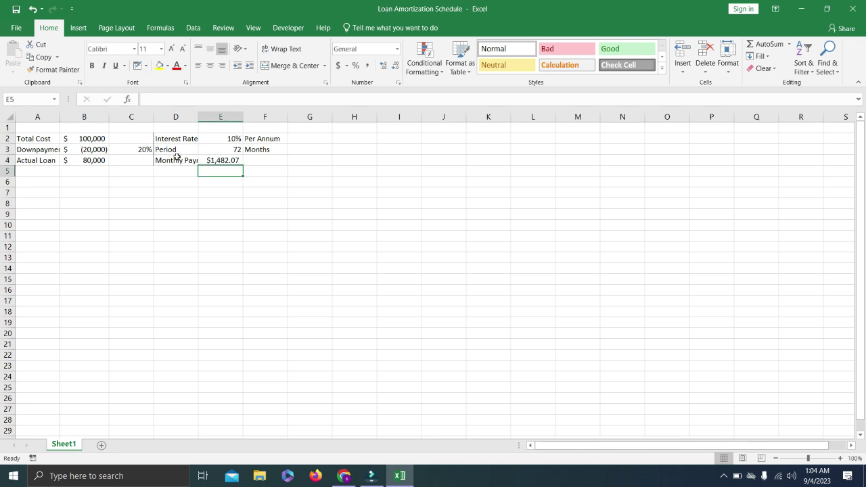
Step: Merge and center cells A1:F1 and enter the title "Loan Amortization Schedule"
{"action": "left_click_drag", "start_coordinate": [247, 129], "coordinate": [52, 130]}
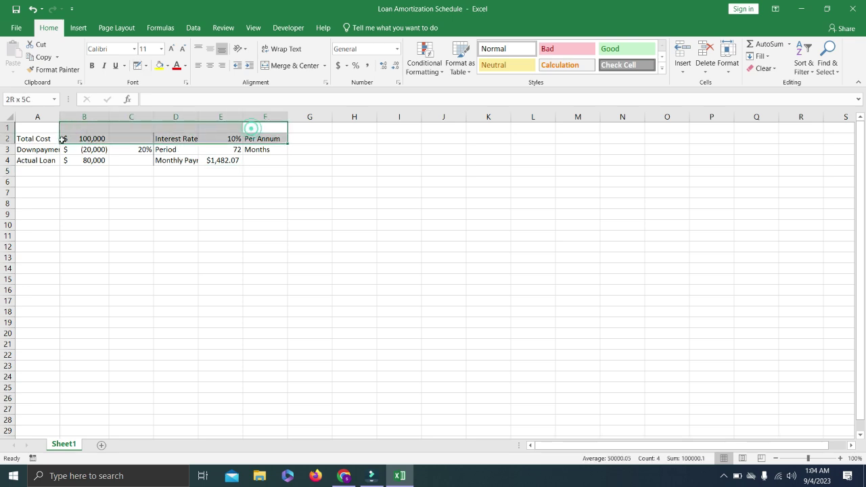
{"action": "left_click", "coordinate": [281, 66]}
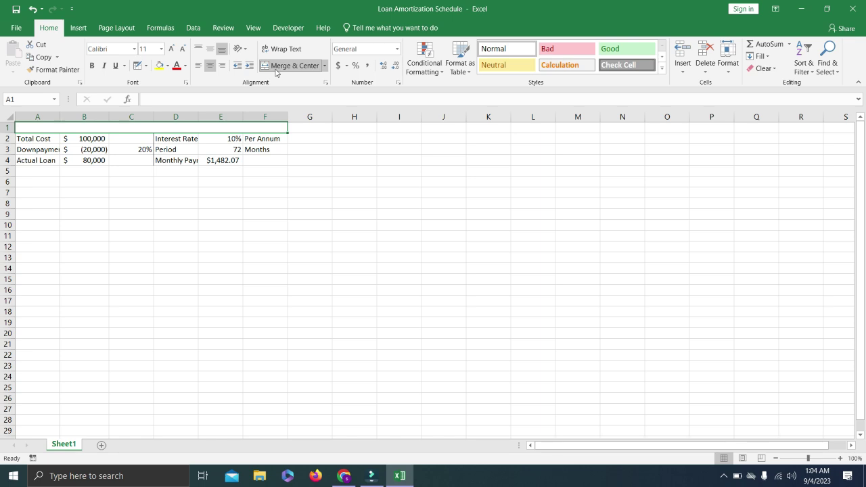
{"action": "type", "text": "Loan Amort"}
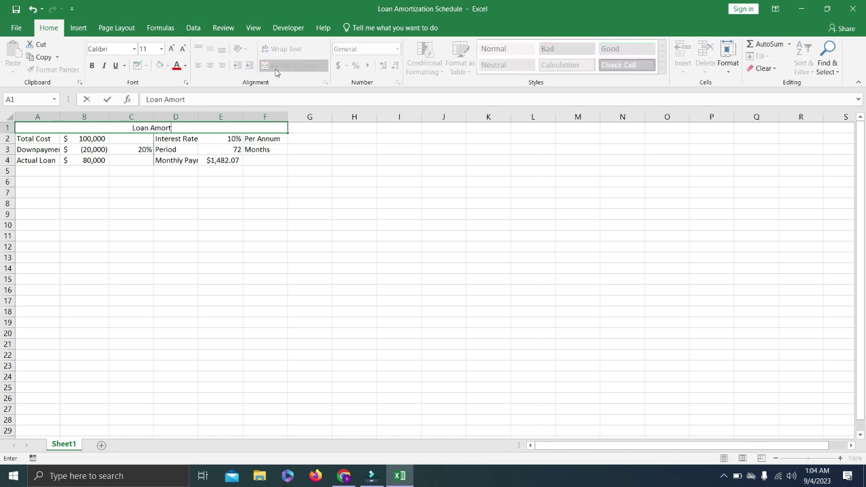
{"action": "type", "text": "ization Sche"}
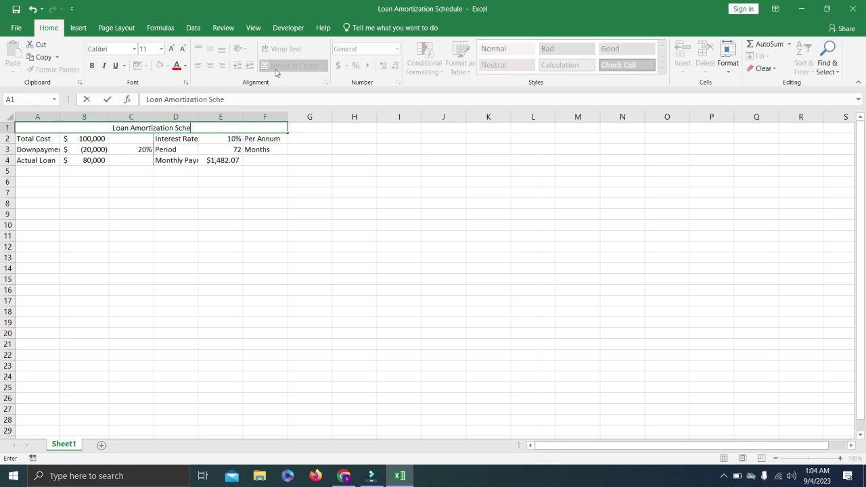
{"action": "type", "text": "dule"}
{"action": "key", "text": "Return"}
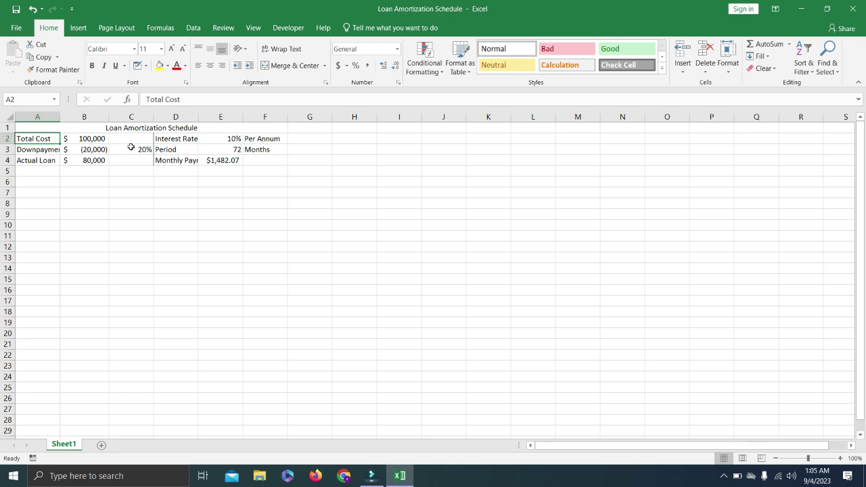
Step: Enter the column headers "Month" in cell A6 and "Financing" in B6
{"action": "left_click", "coordinate": [56, 172]}
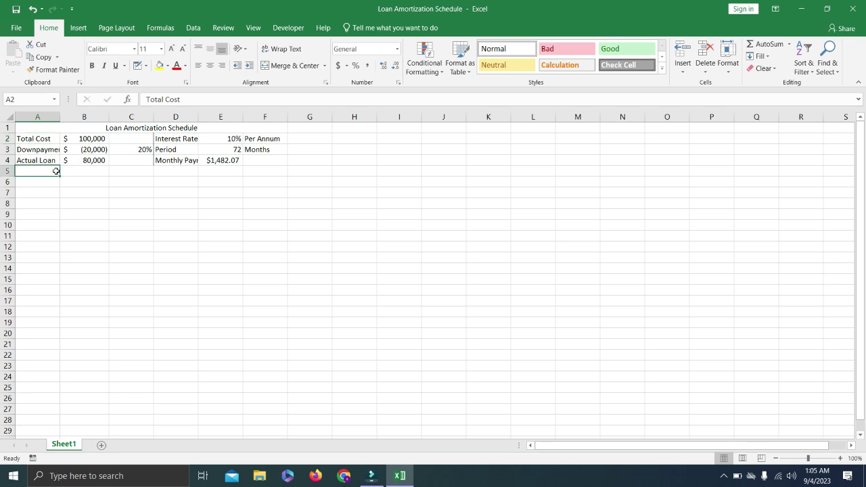
{"action": "key", "text": "Down"}
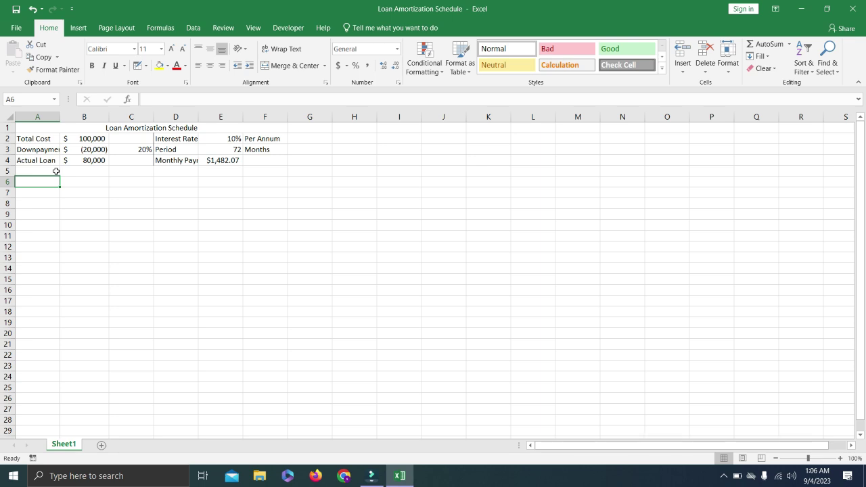
{"action": "type", "text": "Month"}
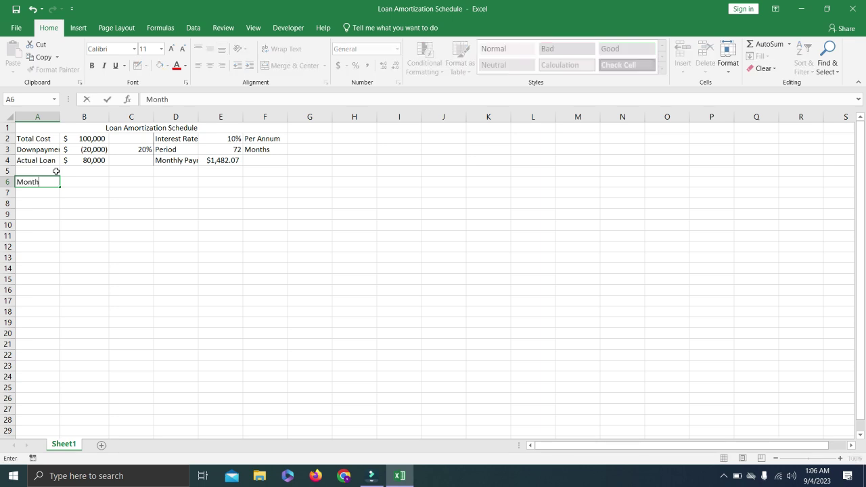
{"action": "key", "text": "Tab"}
{"action": "type", "text": "Fin"}
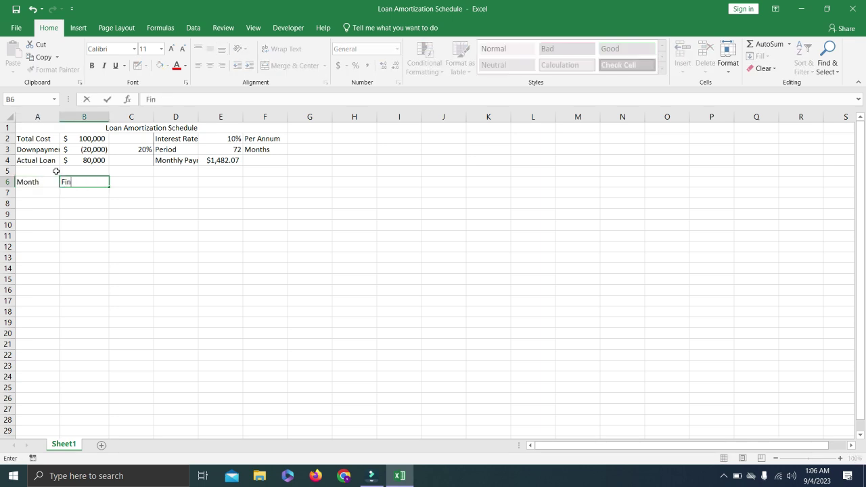
{"action": "type", "text": "ancing"}
{"action": "key", "text": "Tab"}
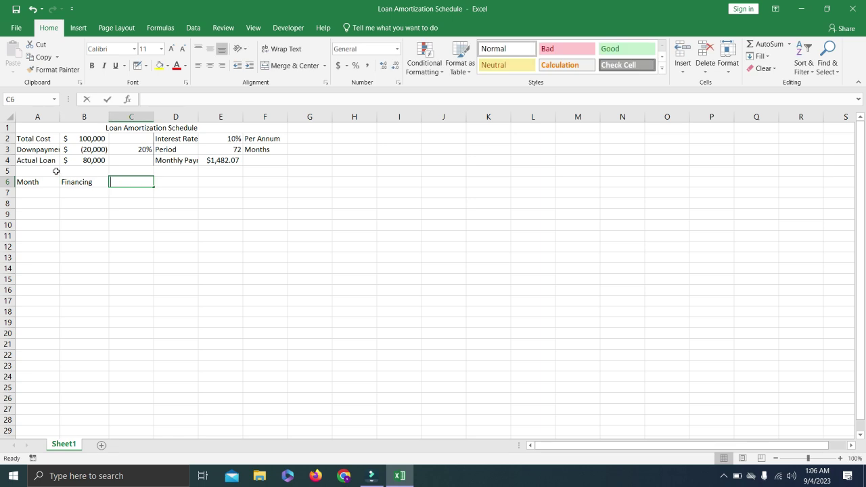
Step: Enter the column headers "Interest paid" in cell C6 and "Loan Repaid" in D6
{"action": "type", "text": "Interest &"}
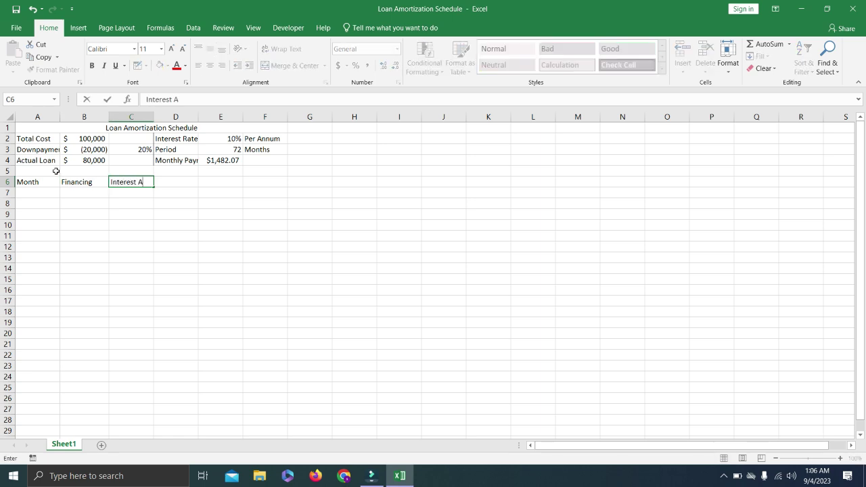
{"action": "key", "text": "BackSpace"}
{"action": "key", "text": "BackSpace"}
{"action": "type", "text": "paid"}
{"action": "key", "text": "Tab"}
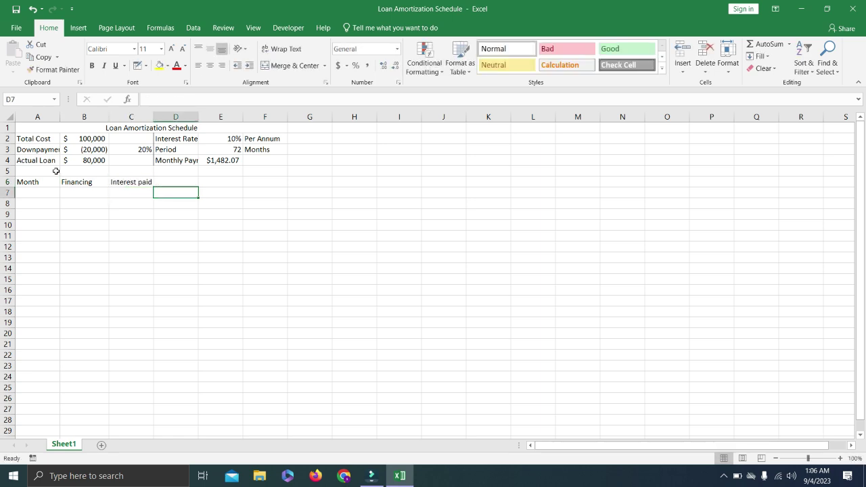
{"action": "type", "text": "Loan"}
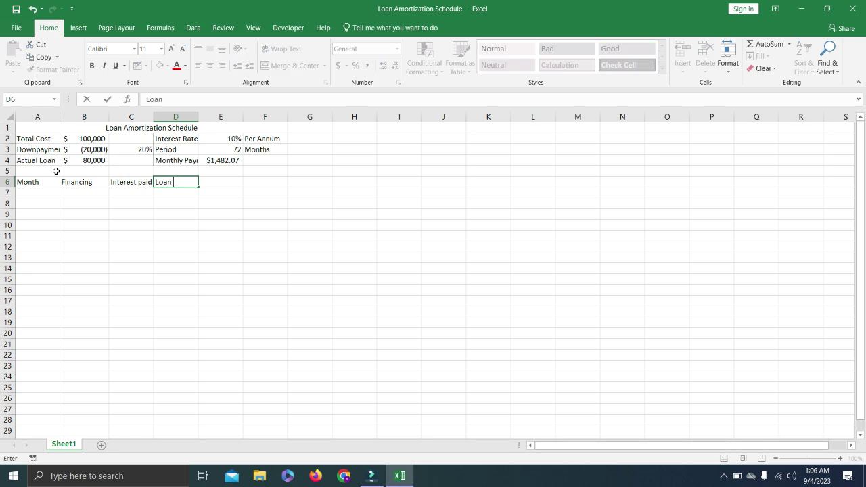
{"action": "type", "text": " Repaid"}
{"action": "key", "text": "Tab"}
Step: Enter the headers "Monthly Payment" in cell E6 and "Monthly Closing" in F6, and make the title in row 1 bold
{"action": "type", "text": "Mon"}
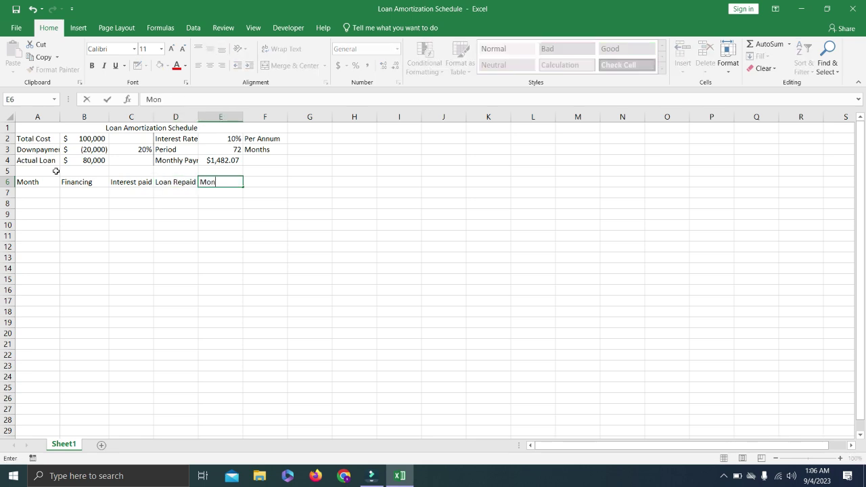
{"action": "type", "text": "thly Payment"}
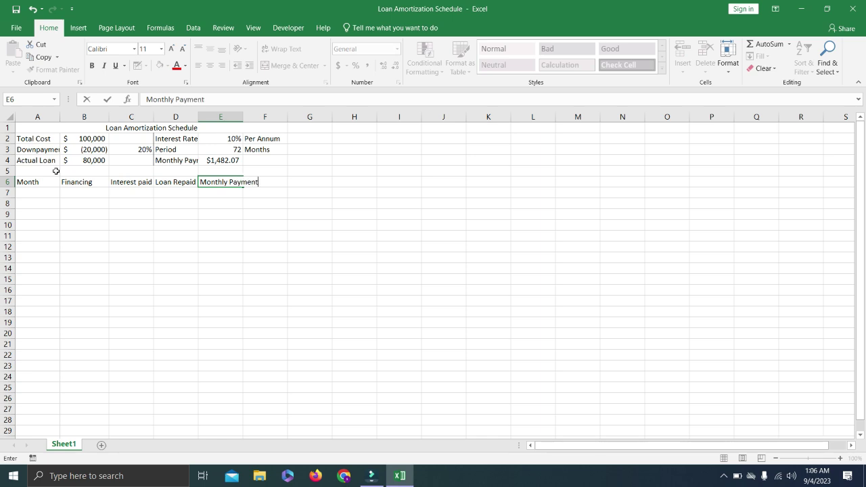
{"action": "key", "text": "Tab"}
{"action": "type", "text": "Monthl"}
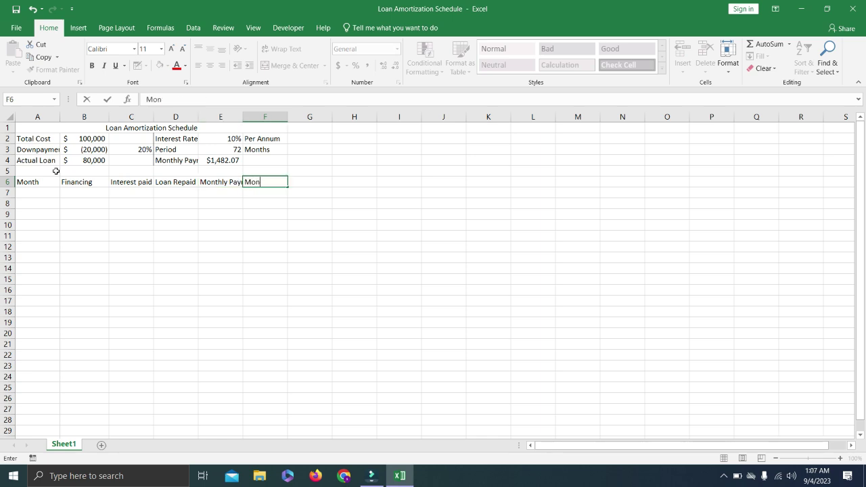
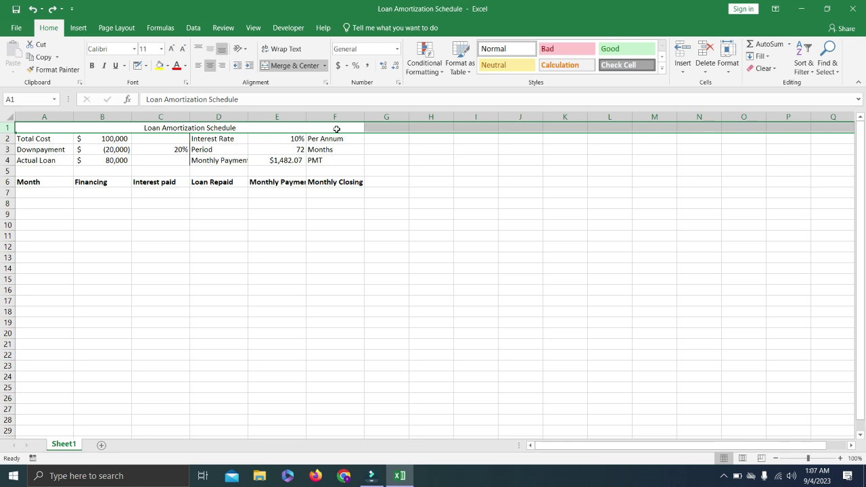
{"action": "key", "text": "ctrl+b"}
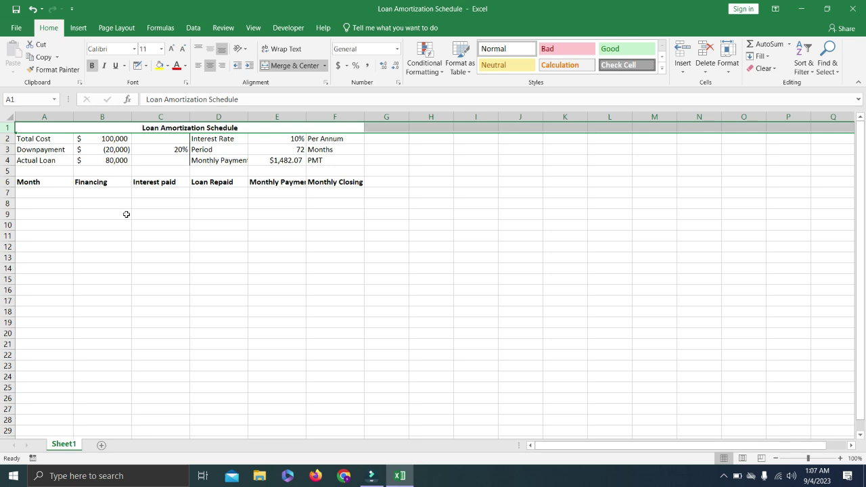
Step: Enter the month numbers 1, 2 and 3 in cells A7 to A9
{"action": "left_click", "coordinate": [64, 205]}
{"action": "key", "text": "Up"}
{"action": "type", "text": "1"}
{"action": "key", "text": "Return"}
{"action": "type", "text": "2"}
{"action": "key", "text": "Return"}
{"action": "type", "text": "3"}
{"action": "key", "text": "Return"}
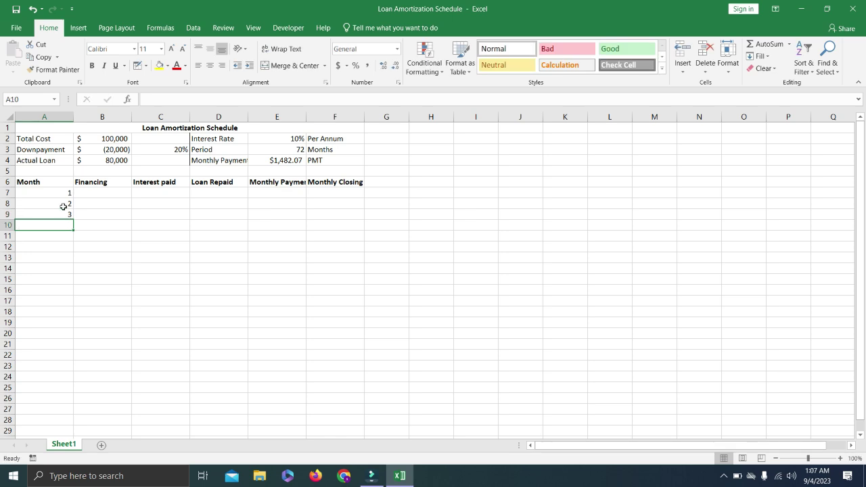
Step: Enter the formula =B4 in cell B7 to bring the actual loan into the first month's Financing
{"action": "key", "text": "Right"}
{"action": "key", "text": "Up"}
{"action": "key", "text": "Up"}
{"action": "key", "text": "Up"}
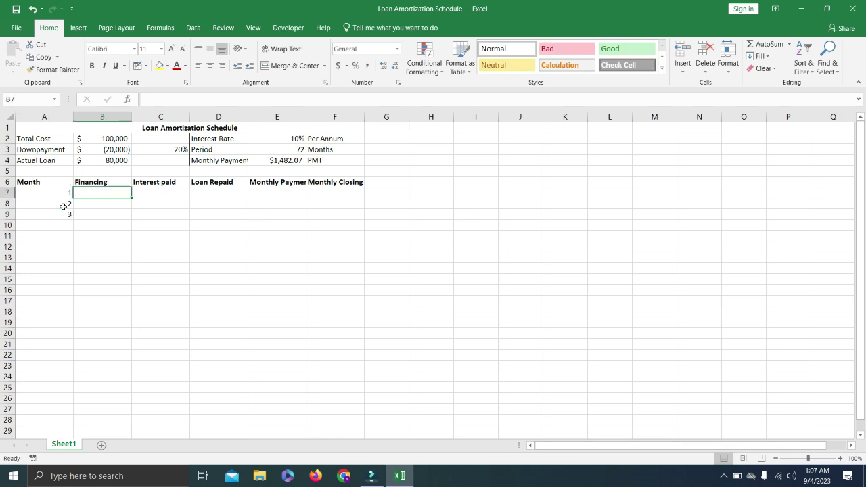
{"action": "type", "text": "="}
{"action": "key", "text": "Up"}
{"action": "key", "text": "Up"}
{"action": "key", "text": "Up"}
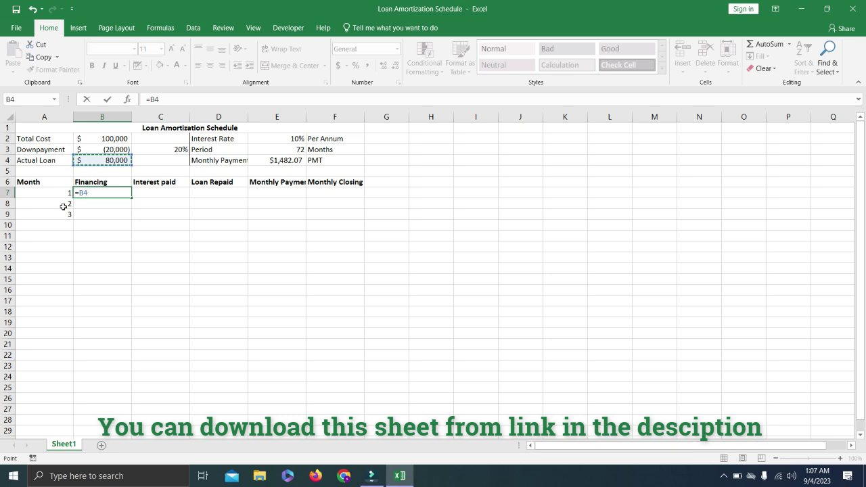
{"action": "key", "text": "Return"}
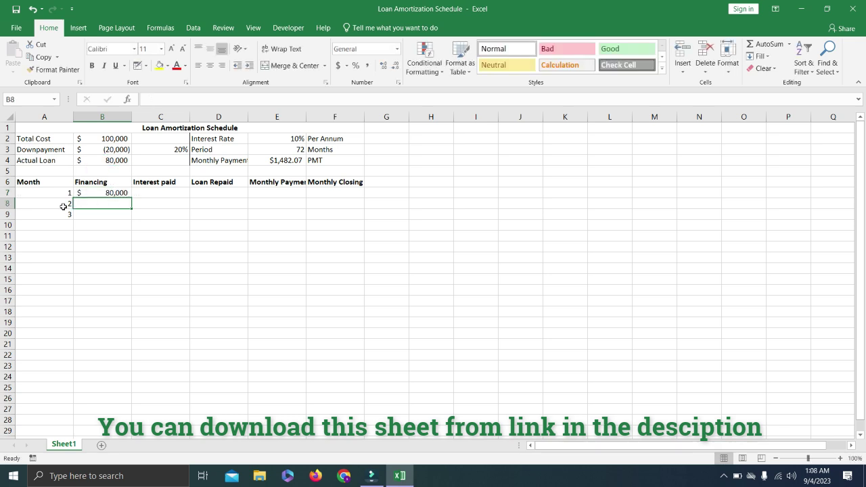
Step: Enter the formula =B7*$E$2/12 in cell C7 to calculate the first month's interest paid
{"action": "key", "text": "Up"}
{"action": "key", "text": "Right"}
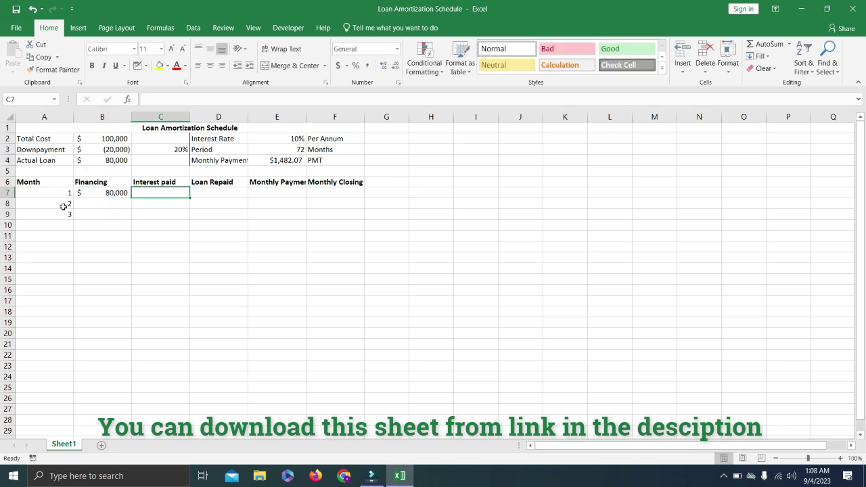
{"action": "type", "text": "="}
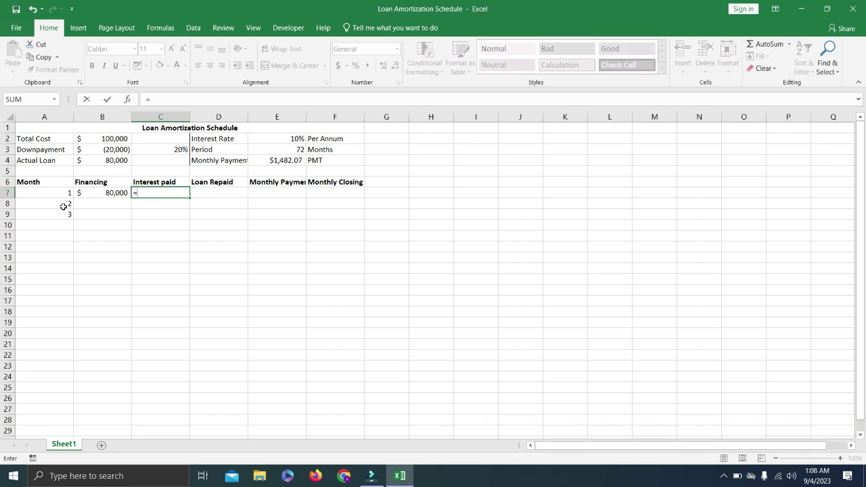
{"action": "left_click", "coordinate": [90, 191]}
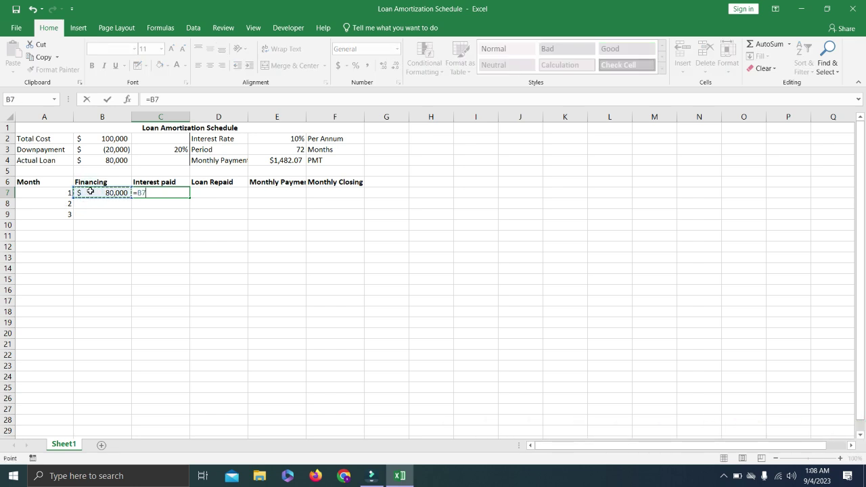
{"action": "type", "text": "*"}
{"action": "left_click", "coordinate": [263, 136]}
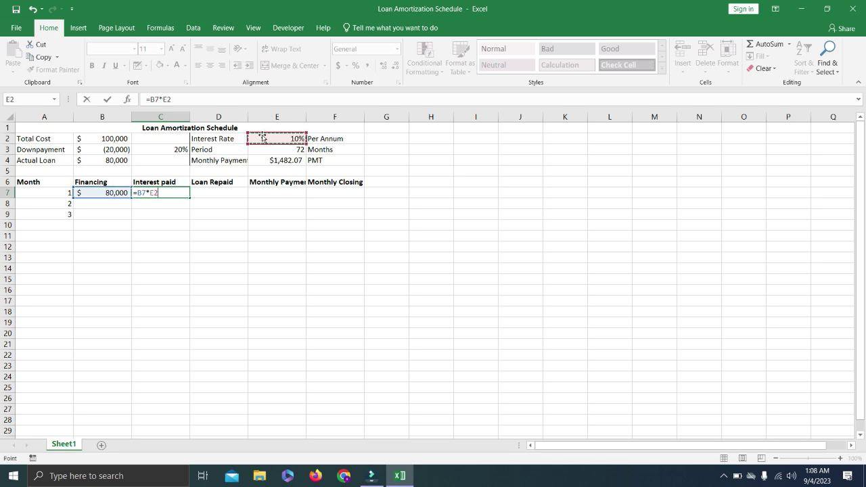
{"action": "key", "text": "F4"}
{"action": "type", "text": "/"}
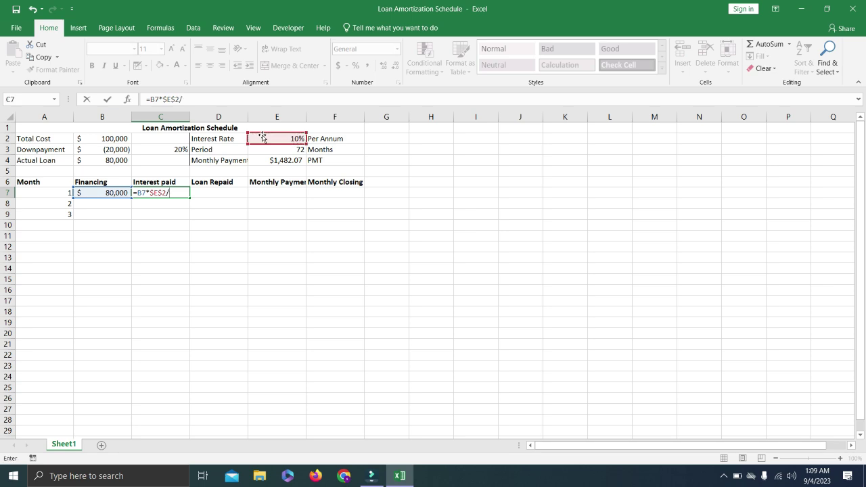
{"action": "type", "text": "12"}
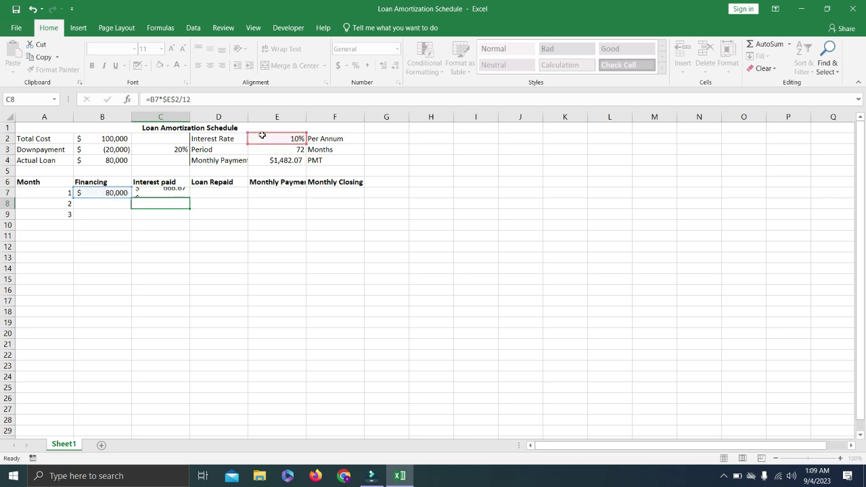
{"action": "key", "text": "Return"}
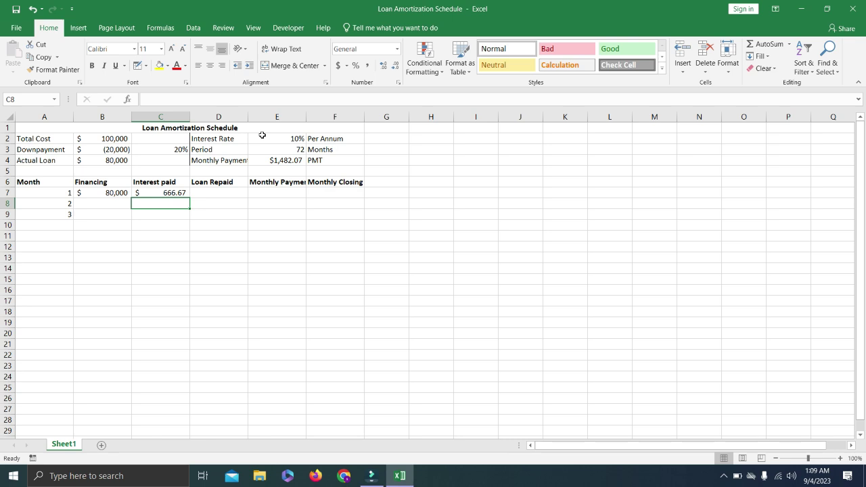
Step: Enter the formula =E7-C7 in cell D7 to calculate the first month's loan repaid
{"action": "left_click", "coordinate": [217, 194]}
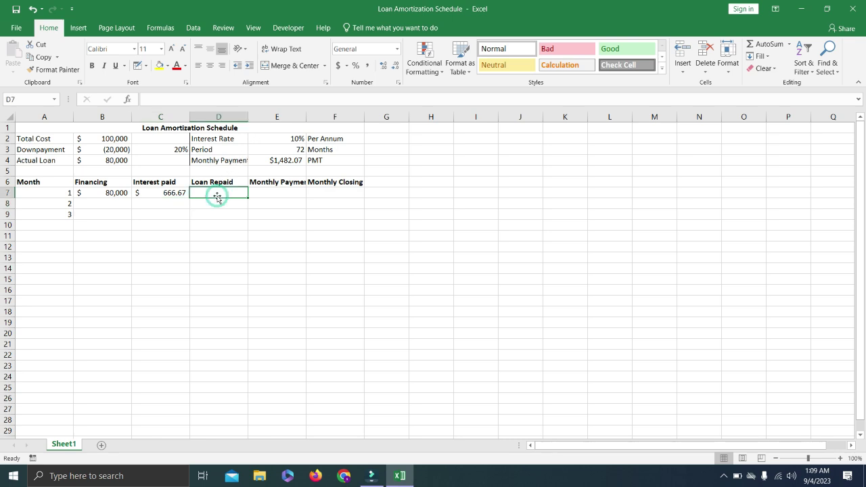
{"action": "type", "text": "="}
{"action": "key", "text": "Right"}
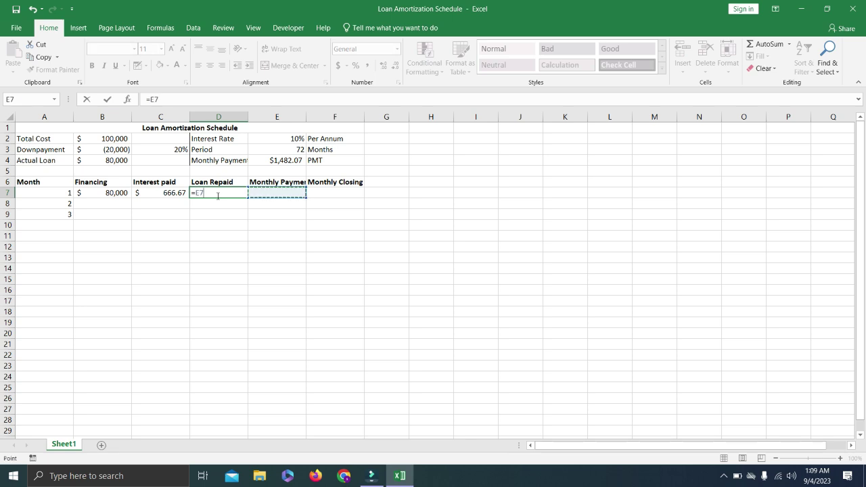
{"action": "type", "text": "-"}
{"action": "left_click", "coordinate": [180, 193]}
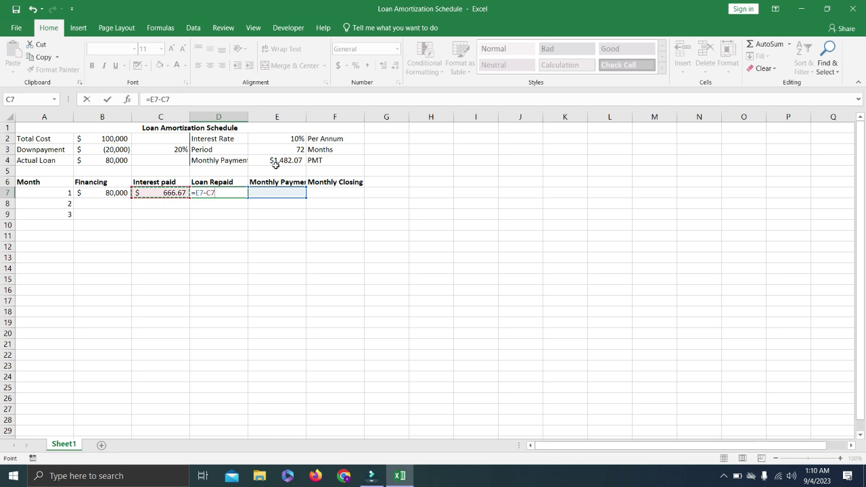
{"action": "key", "text": "Return"}
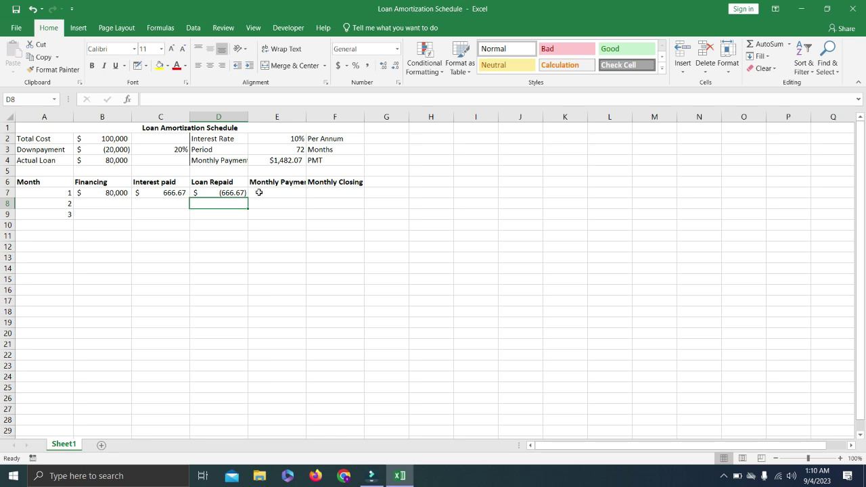
Step: Enter the formula =E4 in cell E7 to link the first month's payment to the PMT result
{"action": "left_click", "coordinate": [259, 193]}
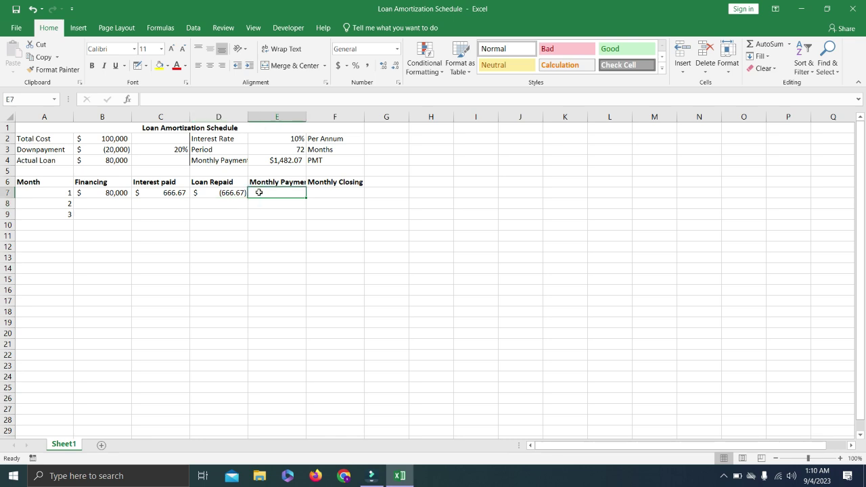
{"action": "type", "text": "="}
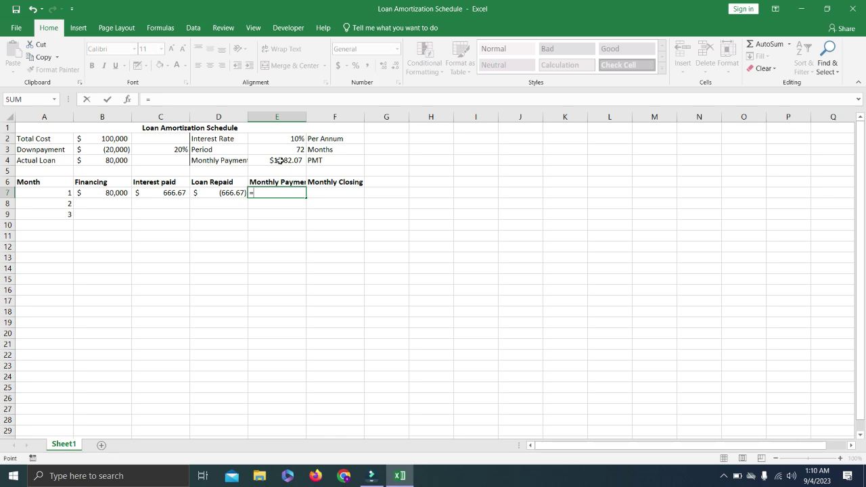
{"action": "left_click", "coordinate": [279, 160]}
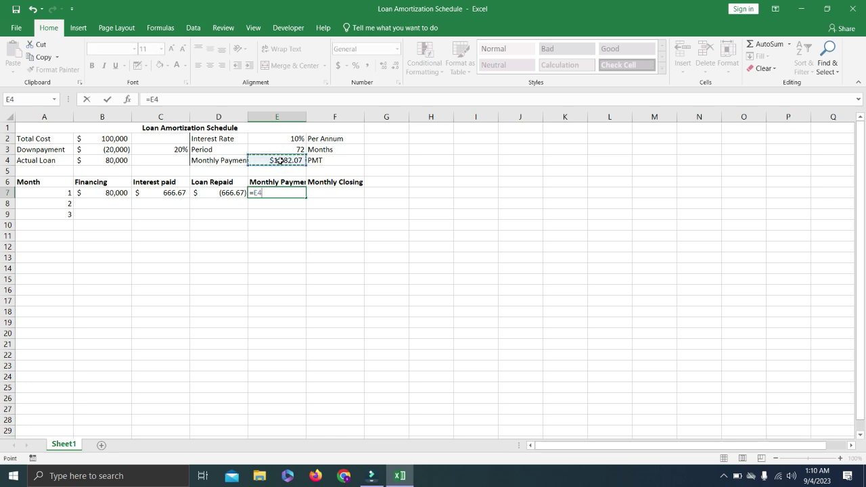
{"action": "key", "text": "Return"}
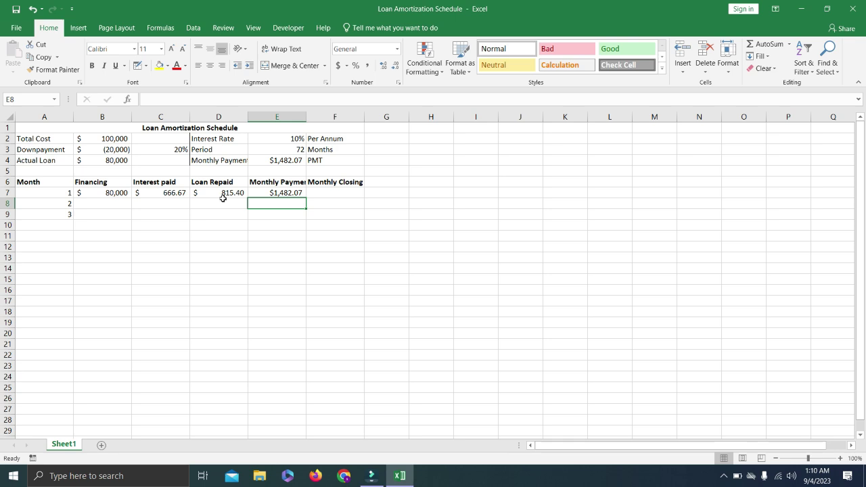
Step: Enter the formula =B7-D7 in cell F7 to calculate the first month's closing balance
{"action": "left_click", "coordinate": [324, 193]}
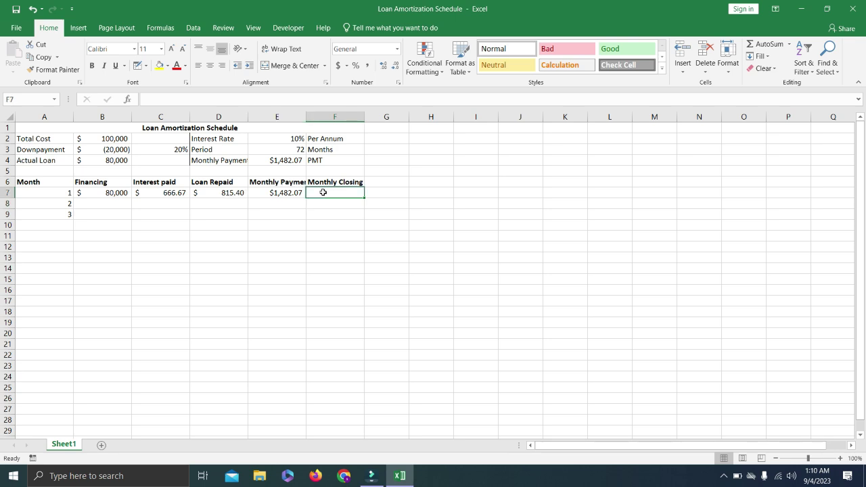
{"action": "type", "text": "="}
{"action": "key", "text": "Left"}
{"action": "key", "text": "Left"}
{"action": "key", "text": "Left"}
{"action": "key", "text": "Left"}
{"action": "type", "text": "-"}
{"action": "key", "text": "Left"}
{"action": "key", "text": "Left"}
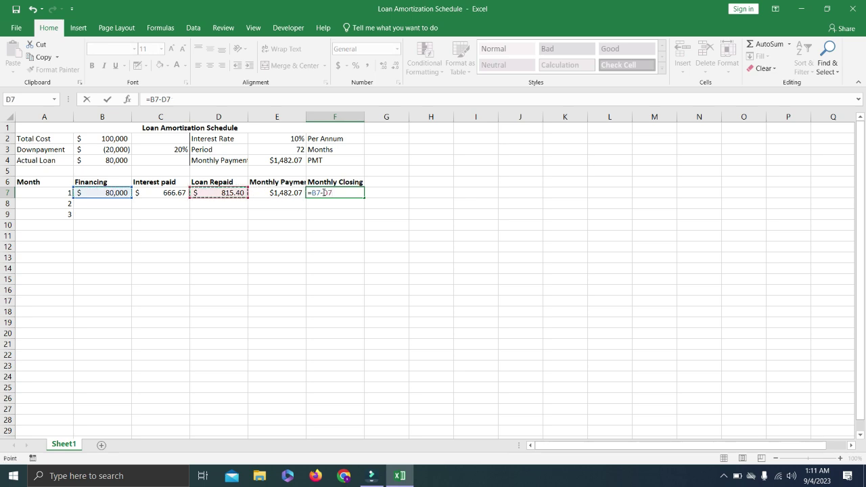
{"action": "key", "text": "Return"}
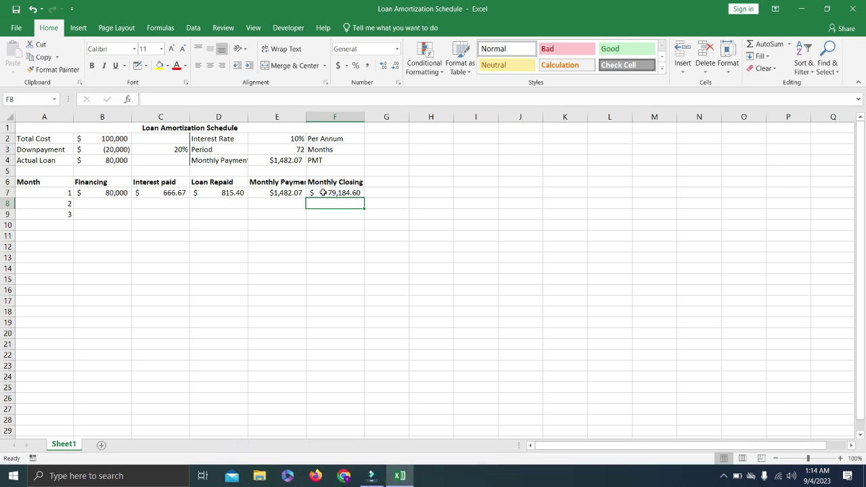
Step: Enter the formula =F7 in cell B8 to carry the first month's closing balance into month 2
{"action": "left_click", "coordinate": [121, 204]}
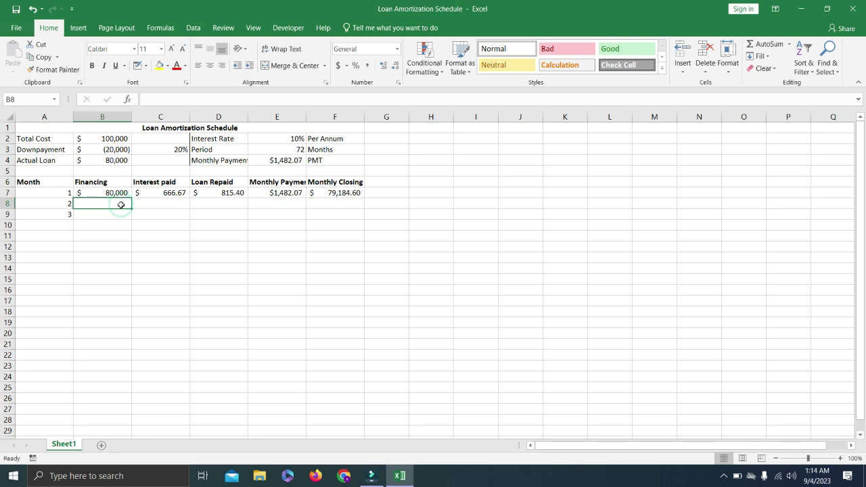
{"action": "type", "text": "="}
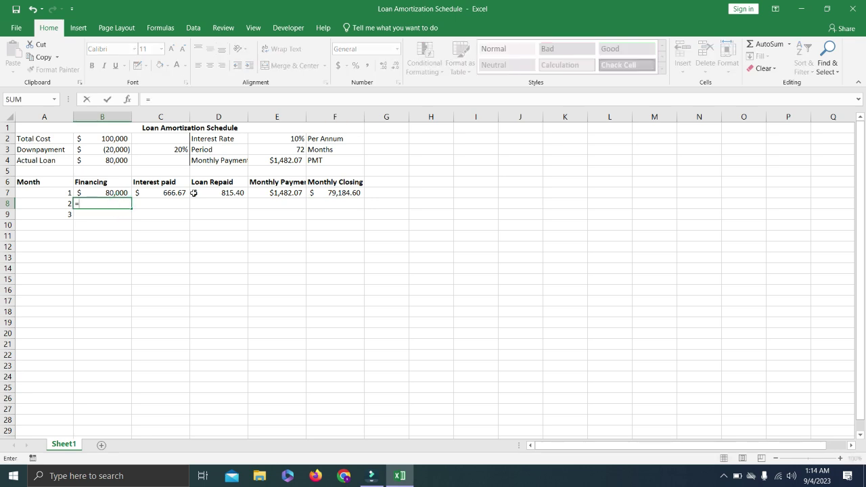
{"action": "left_click", "coordinate": [330, 193]}
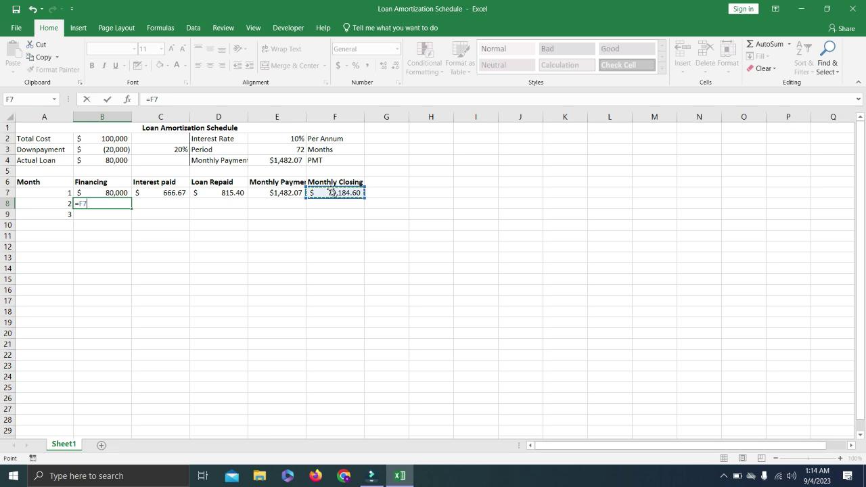
{"action": "key", "text": "Return"}
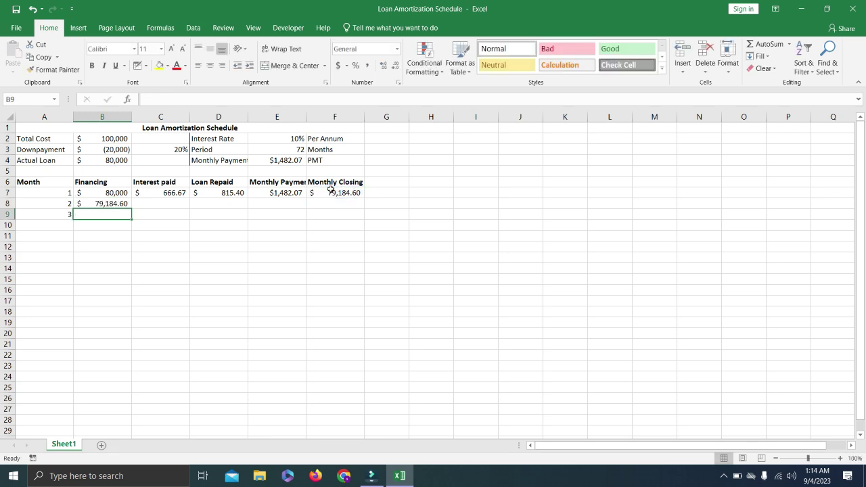
Step: Fill the Interest paid formula in C7 and the Loan Repaid formula in D7 down to row 8
{"action": "left_click", "coordinate": [161, 194]}
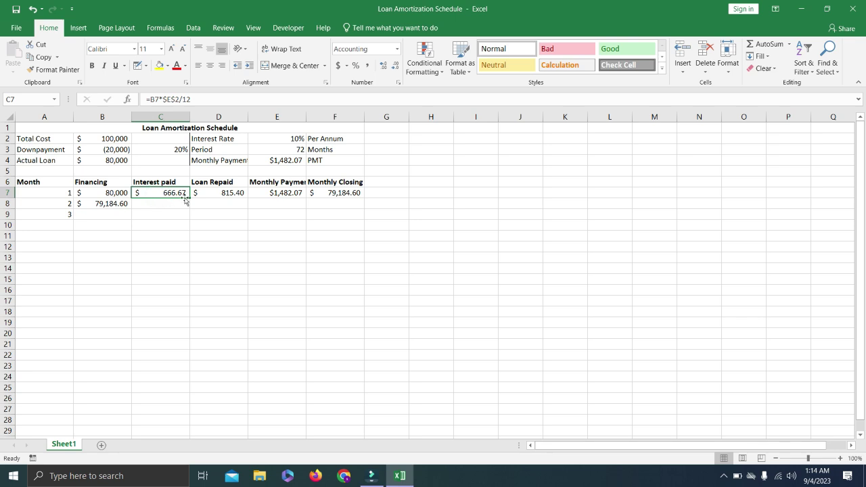
{"action": "left_click_drag", "start_coordinate": [186, 198], "coordinate": [188, 207]}
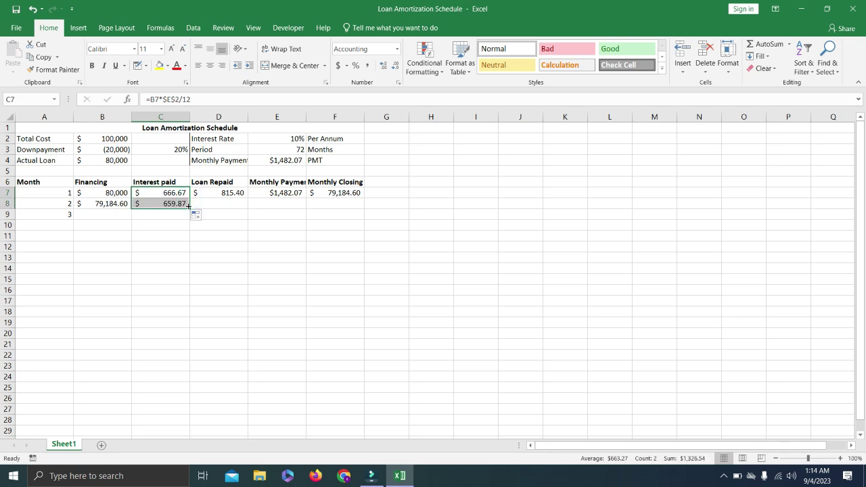
{"action": "left_click", "coordinate": [241, 192]}
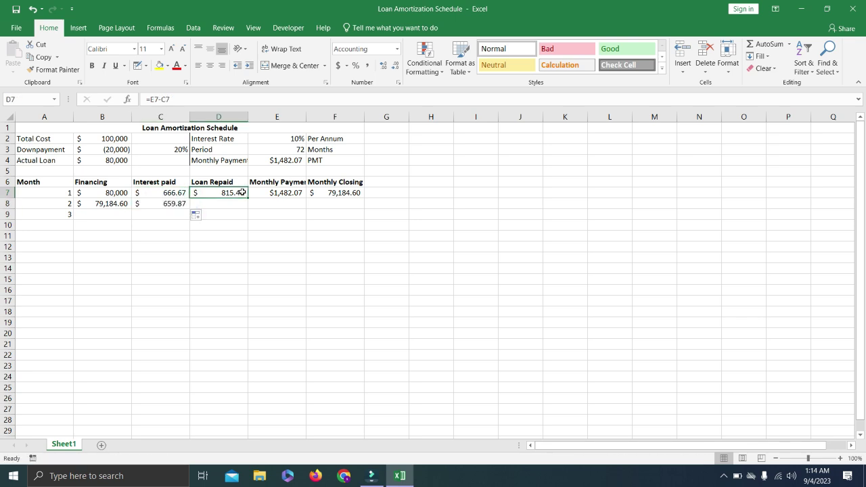
{"action": "left_click_drag", "start_coordinate": [248, 200], "coordinate": [249, 206]}
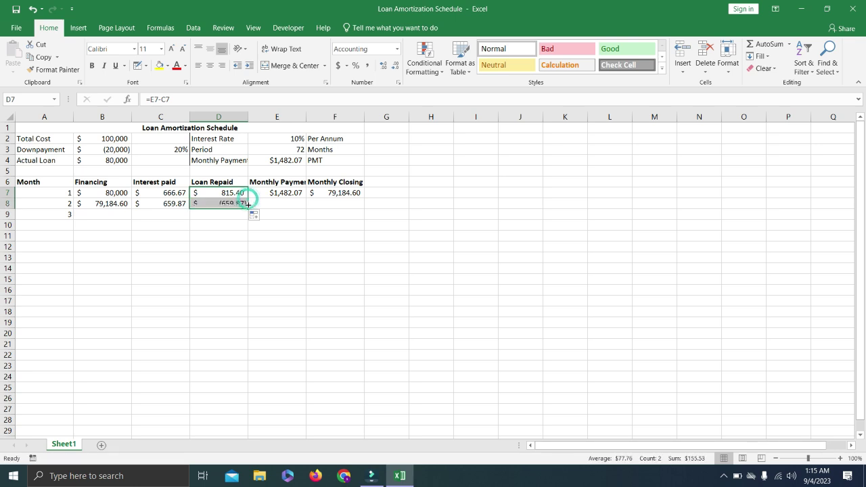
Step: Enter the formula =E7 in cell E8 to carry the monthly payment into month 2
{"action": "left_click", "coordinate": [259, 204]}
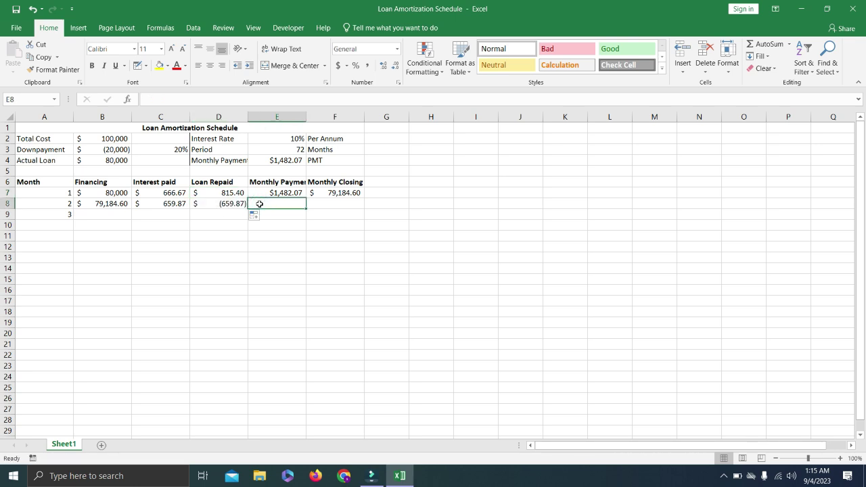
{"action": "type", "text": "="}
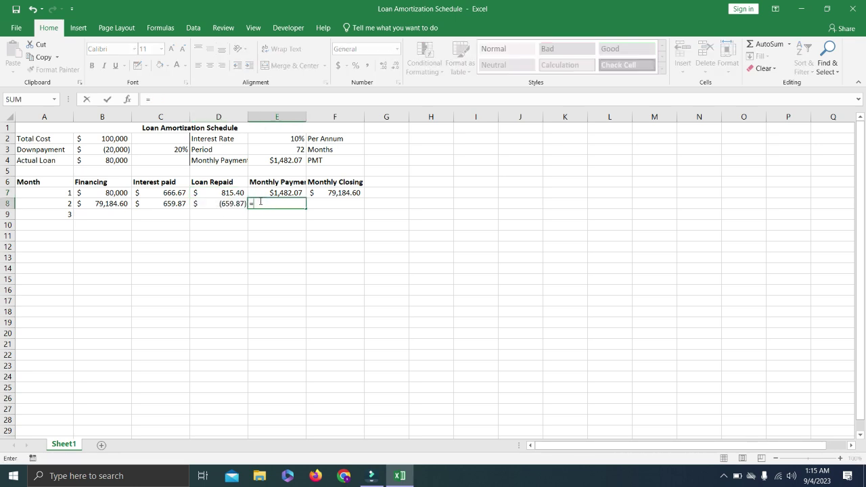
{"action": "left_click", "coordinate": [260, 190]}
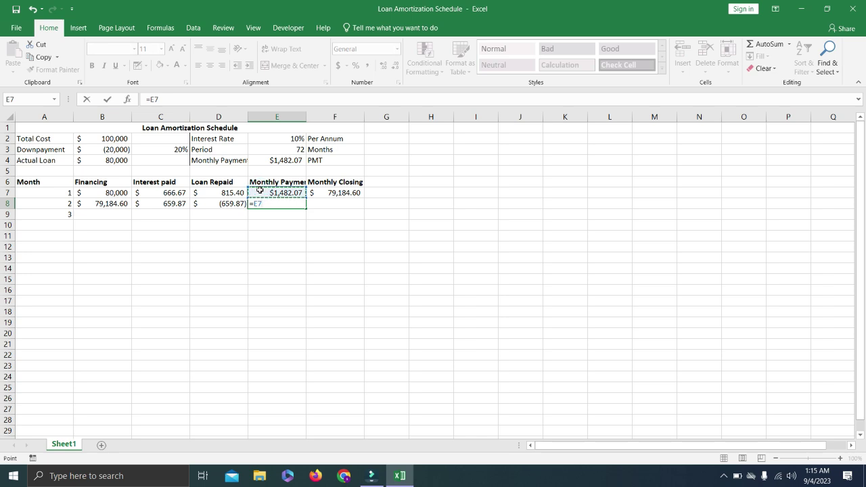
{"action": "key", "text": "Return"}
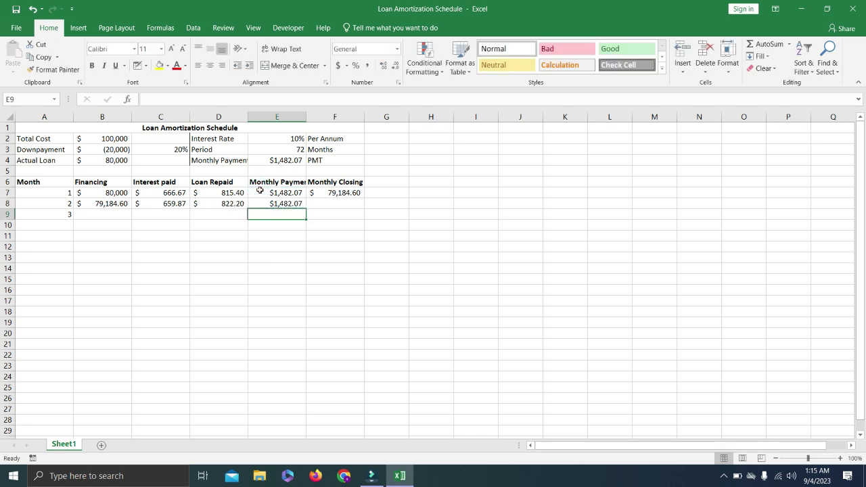
Step: Fill the closing balance formula in F7 down to F8
{"action": "left_click", "coordinate": [323, 195]}
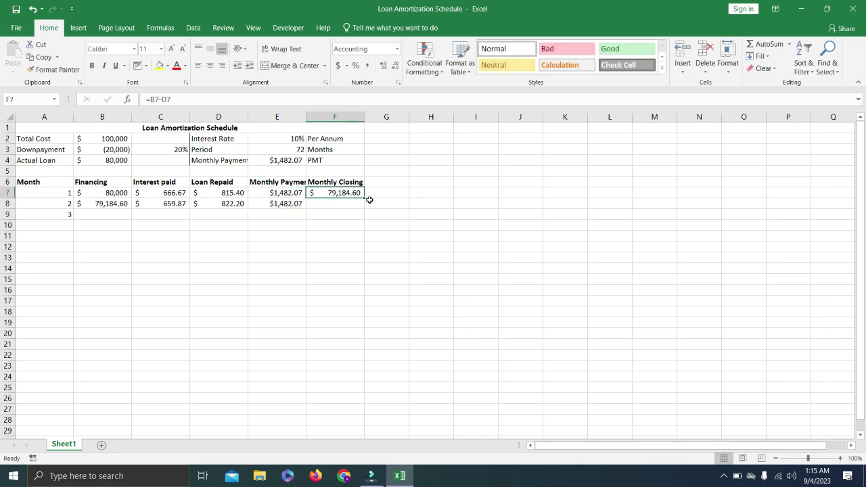
{"action": "left_click_drag", "start_coordinate": [364, 198], "coordinate": [368, 207]}
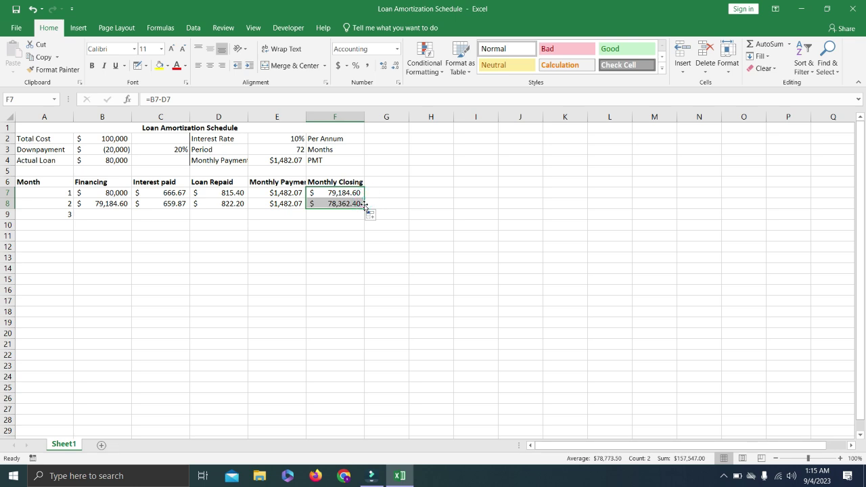
{"action": "left_click_drag", "start_coordinate": [65, 206], "coordinate": [338, 204]}
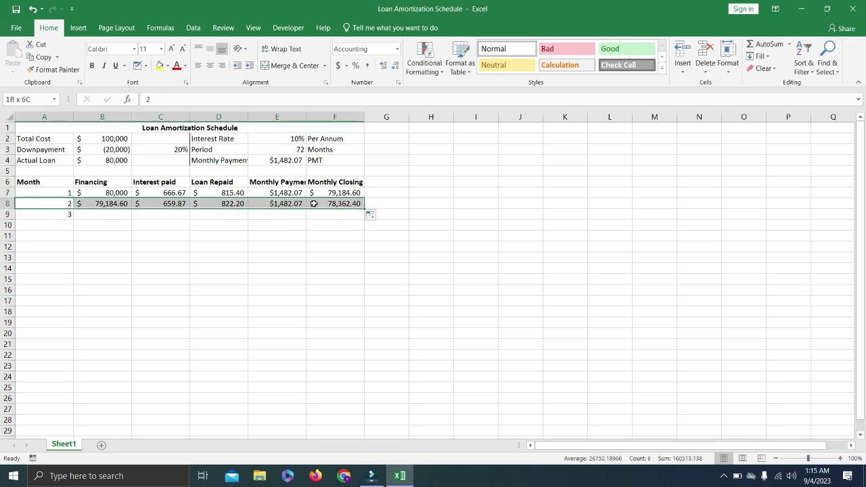
Step: Enter the formula =A7+1 in cell A8 and fill the month 2 row, A8:F8, down through row 19
{"action": "left_click", "coordinate": [58, 203]}
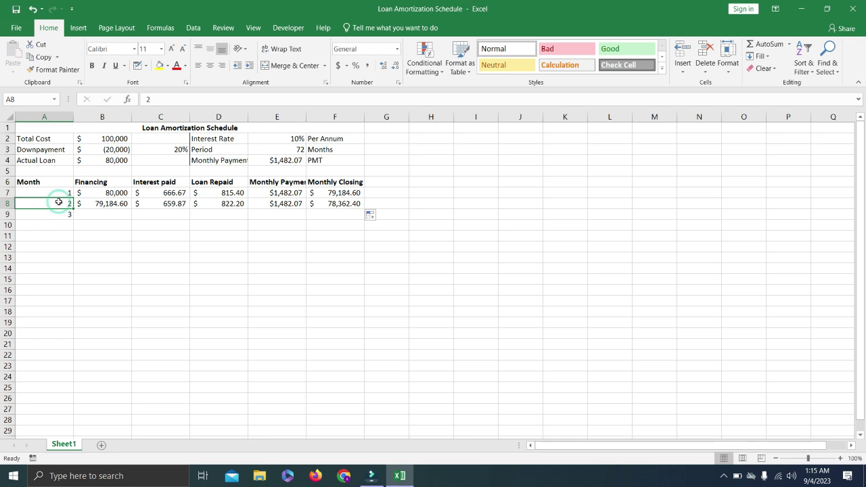
{"action": "type", "text": "="}
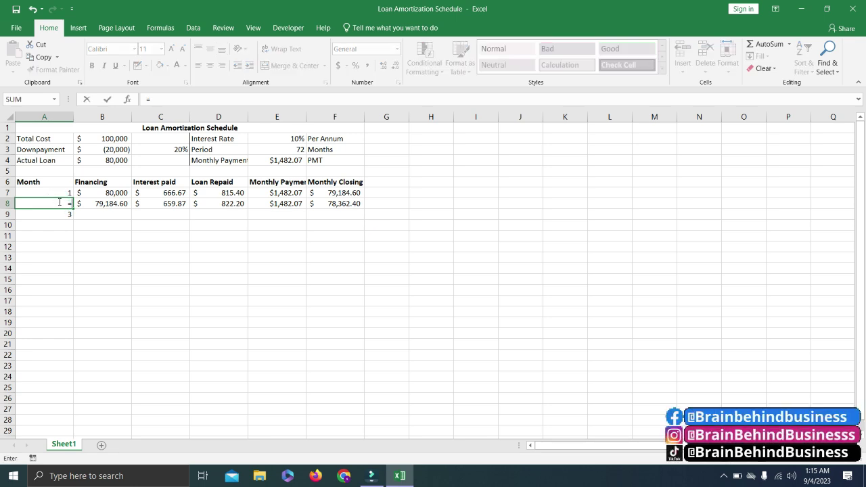
{"action": "key", "text": "Up"}
{"action": "type", "text": "+1"}
{"action": "key", "text": "Return"}
{"action": "left_click_drag", "start_coordinate": [60, 201], "coordinate": [370, 334]}
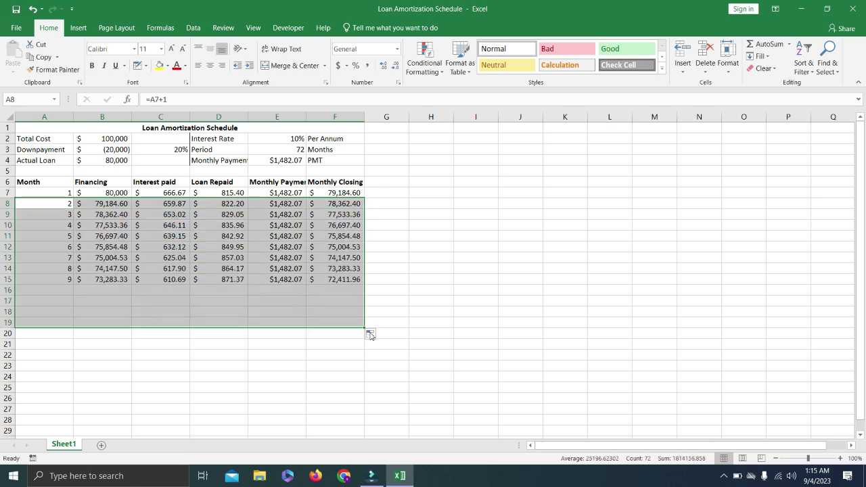
Step: Copy the month 13 row, A19:F19, and paste it into rows 20 through 49
{"action": "left_click", "coordinate": [62, 320]}
{"action": "key", "text": "ctrl+shift+Right"}
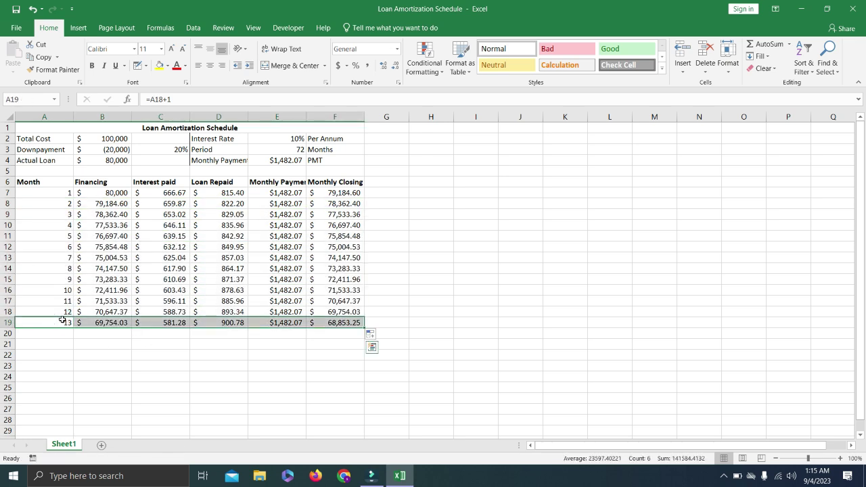
{"action": "key", "text": "ctrl+c"}
{"action": "key", "text": "Down"}
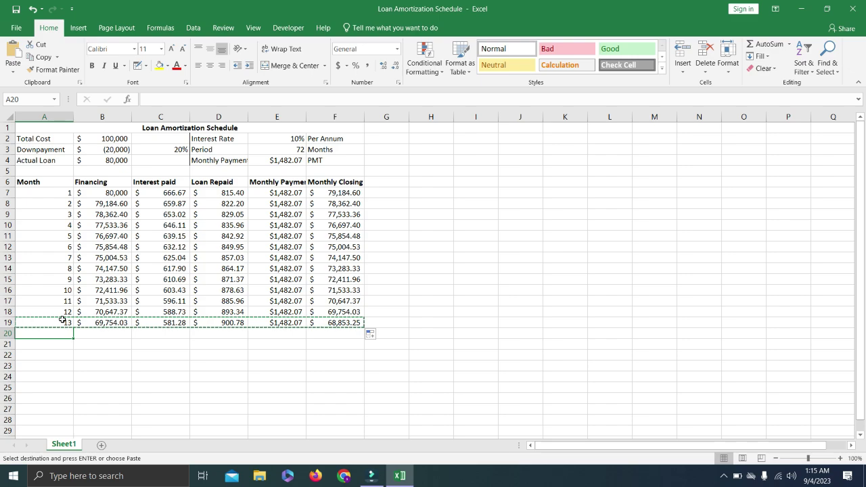
{"action": "key", "text": "shift+Page_Down"}
{"action": "key", "text": "ctrl+shift+Right"}
{"action": "key", "text": "ctrl+v"}
Step: Copy the month 43 row, A49:F49, and paste it into rows 50 through 77
{"action": "key", "text": "ctrl+Down"}
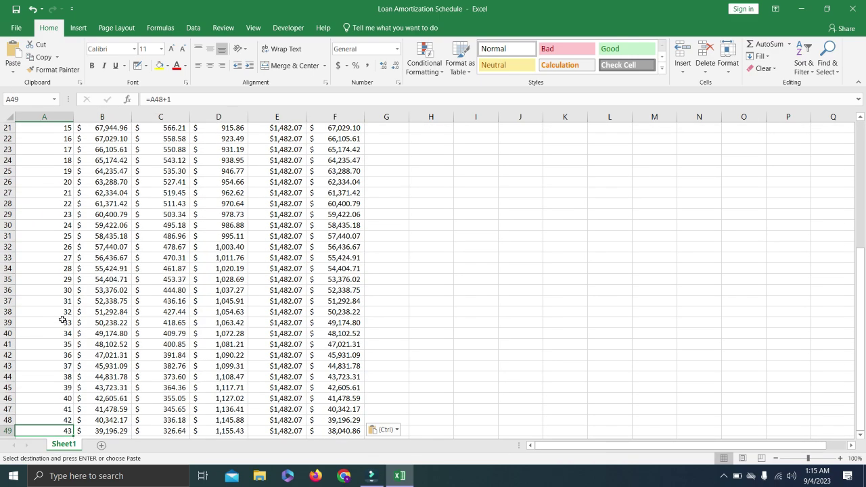
{"action": "key", "text": "ctrl+shift+Right"}
{"action": "key", "text": "ctrl+c"}
{"action": "key", "text": "Down"}
{"action": "key", "text": "Down"}
{"action": "key", "text": "Down"}
{"action": "key", "text": "Down"}
{"action": "key", "text": "Down"}
{"action": "key", "text": "Down"}
{"action": "key", "text": "Down"}
{"action": "key", "text": "Down"}
{"action": "key", "text": "Down"}
{"action": "key", "text": "Down"}
{"action": "key", "text": "Down"}
{"action": "key", "text": "Down"}
{"action": "key", "text": "Down"}
{"action": "key", "text": "Down"}
{"action": "key", "text": "Down"}
{"action": "key", "text": "Down"}
{"action": "key", "text": "Down"}
{"action": "key", "text": "Up"}
{"action": "key", "text": "Up"}
{"action": "key", "text": "Up"}
{"action": "key", "text": "Up"}
{"action": "key", "text": "Up"}
{"action": "key", "text": "Up"}
{"action": "key", "text": "Up"}
{"action": "key", "text": "Up"}
{"action": "key", "text": "Up"}
{"action": "key", "text": "Up"}
{"action": "key", "text": "Up"}
{"action": "key", "text": "Up"}
{"action": "key", "text": "Up"}
{"action": "key", "text": "Up"}
{"action": "key", "text": "Up"}
{"action": "key", "text": "Up"}
{"action": "key", "text": "Up"}
{"action": "key", "text": "Up"}
{"action": "key", "text": "Down"}
{"action": "key", "text": "Down"}
{"action": "key", "text": "shift+Down"}
{"action": "key", "text": "shift+Down"}
{"action": "key", "text": "shift+Down"}
{"action": "key", "text": "shift+Down"}
{"action": "key", "text": "shift+Down"}
{"action": "key", "text": "shift+Down"}
{"action": "key", "text": "shift+Down"}
{"action": "key", "text": "shift+Down"}
{"action": "key", "text": "shift+Down"}
{"action": "key", "text": "shift+Down"}
{"action": "key", "text": "shift+Down"}
{"action": "key", "text": "shift+Down"}
{"action": "key", "text": "shift+Down"}
{"action": "key", "text": "shift+Down"}
{"action": "key", "text": "shift+Down"}
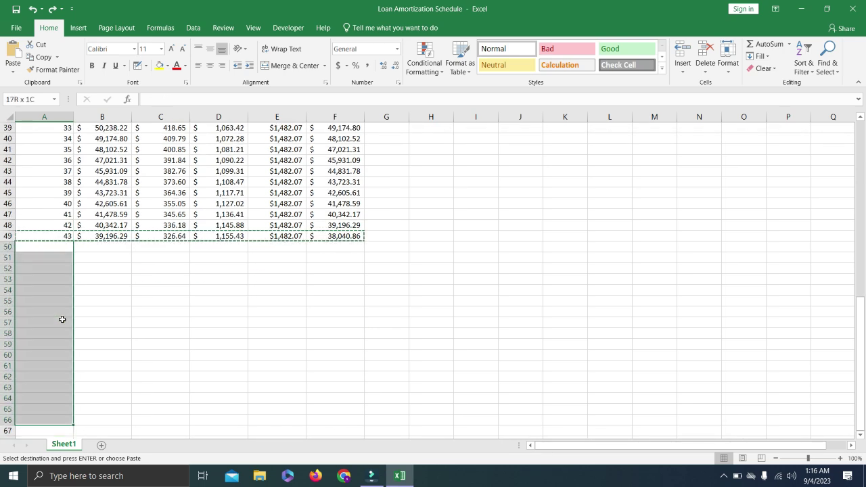
{"action": "key", "text": "shift+Down"}
{"action": "key", "text": "shift+Down"}
{"action": "key", "text": "shift+Down"}
{"action": "key", "text": "shift+Down"}
{"action": "key", "text": "shift+Down"}
{"action": "key", "text": "shift+Down"}
{"action": "key", "text": "shift+Down"}
{"action": "key", "text": "shift+Down"}
{"action": "key", "text": "shift+Down"}
{"action": "key", "text": "shift+Down"}
{"action": "key", "text": "shift+Down"}
{"action": "key", "text": "shift+Down"}
{"action": "key", "text": "ctrl+v"}
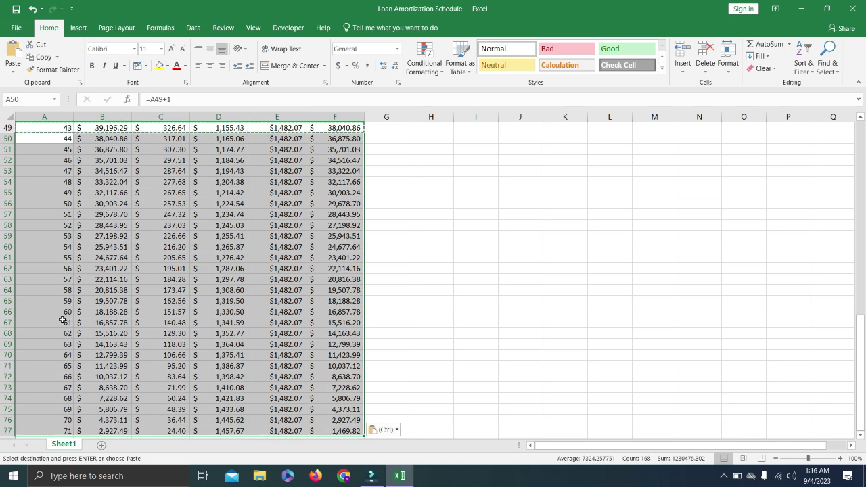
Step: Copy the month 71 row, A77:F77, and paste it into row 78 to complete the 72-month schedule
{"action": "key", "text": "Down"}
{"action": "key", "text": "ctrl+Down"}
{"action": "key", "text": "ctrl+shift+Right"}
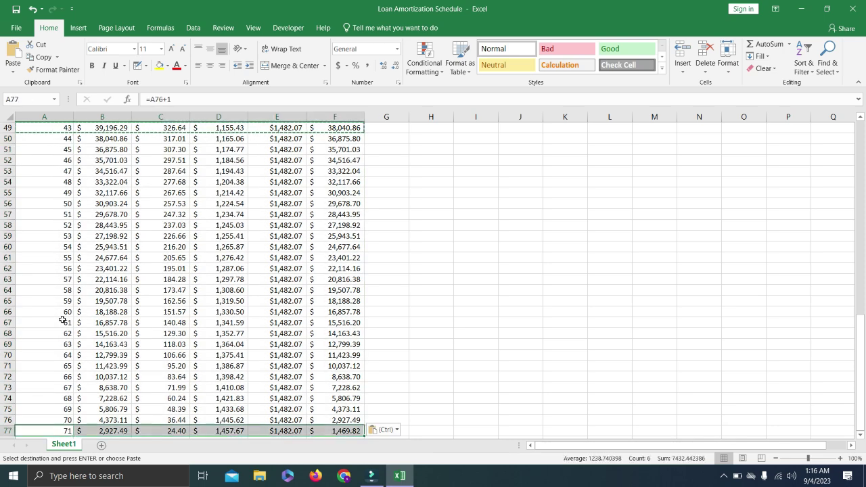
{"action": "key", "text": "ctrl+c"}
{"action": "key", "text": "Down"}
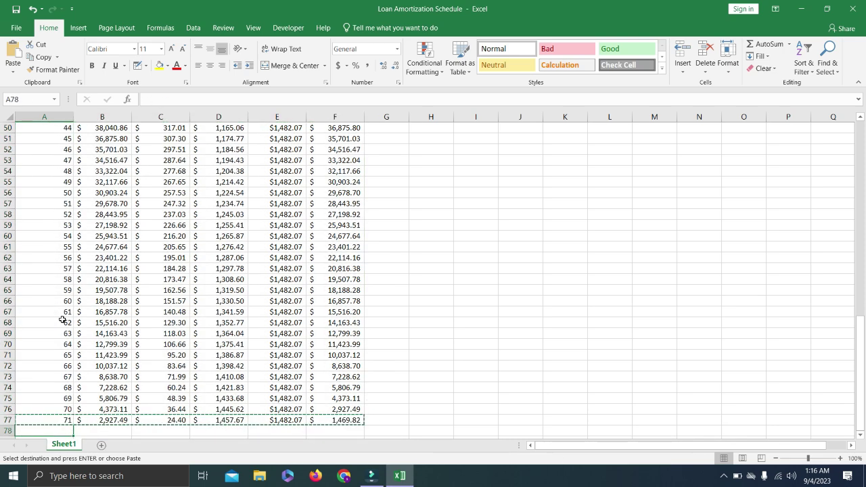
{"action": "key", "text": "ctrl+v"}
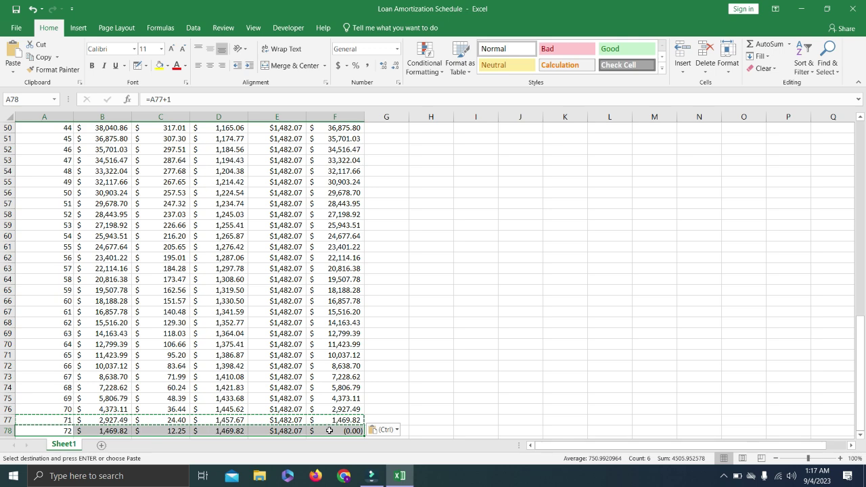
Step: Set the annual interest rate in cell E2 to 5%
{"action": "left_click", "coordinate": [330, 430]}
{"action": "key", "text": "ctrl+Home"}
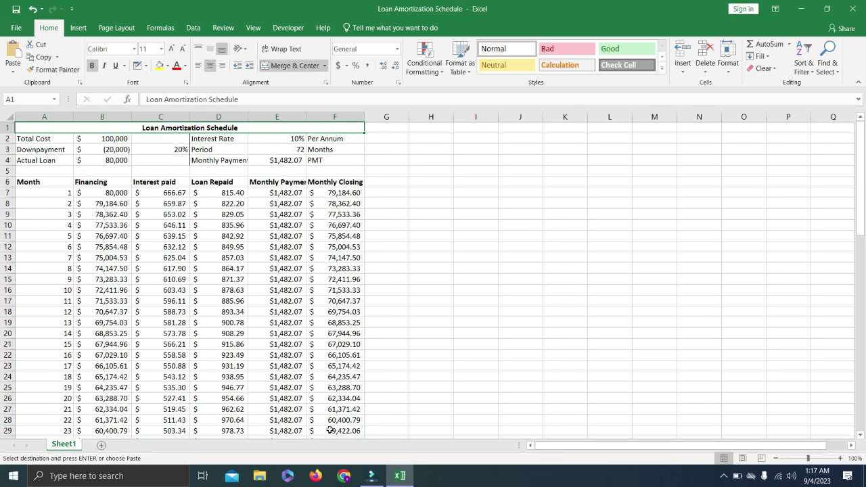
{"action": "left_click", "coordinate": [297, 139]}
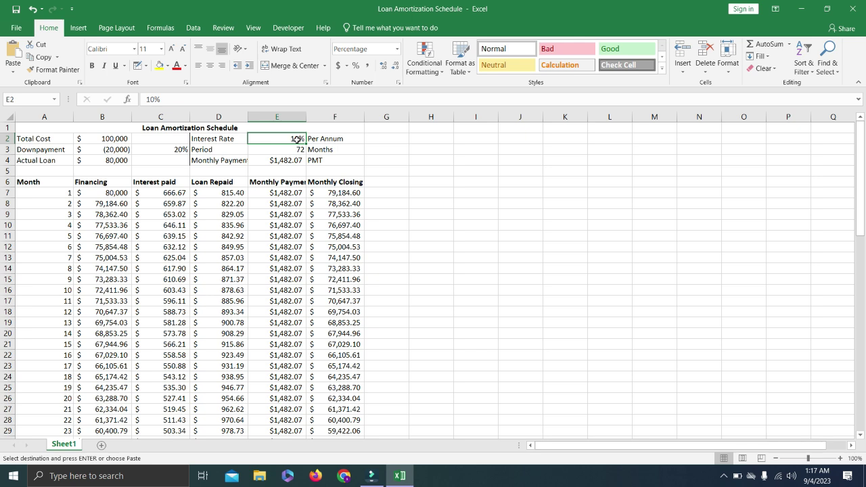
{"action": "type", "text": "5"}
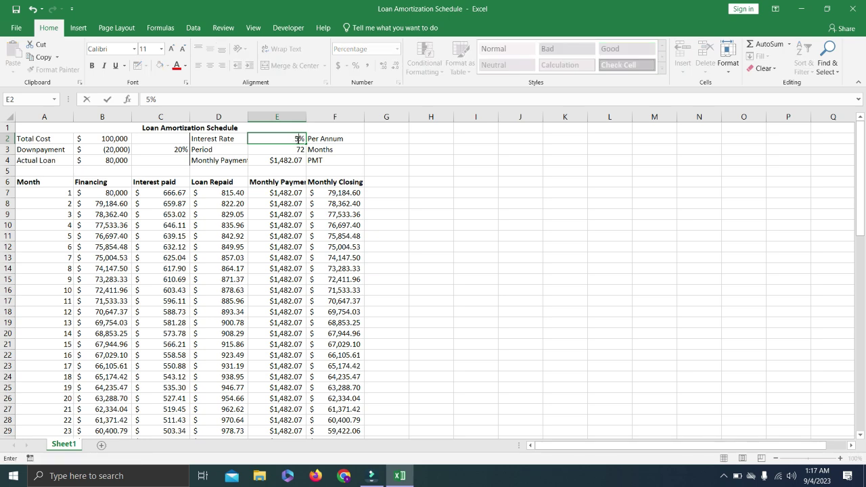
{"action": "key", "text": "Return"}
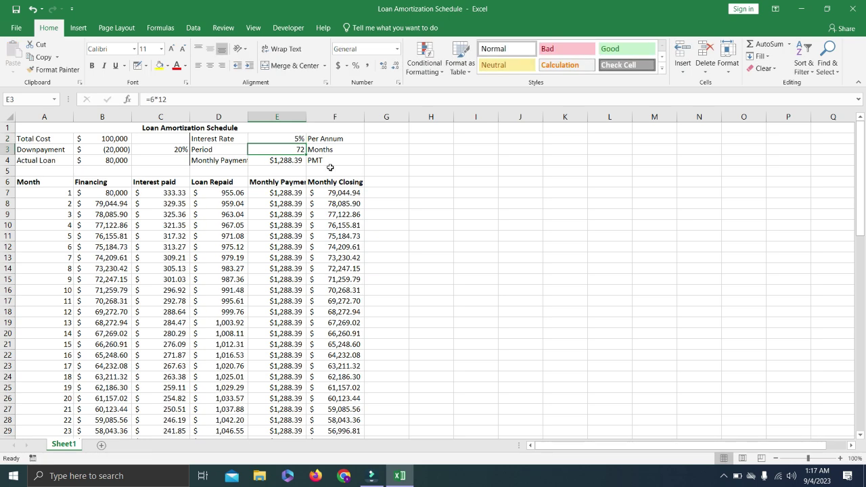
Step: Check the closing balance in the last month of the schedule and return to the top of the sheet
{"action": "left_click", "coordinate": [311, 225]}
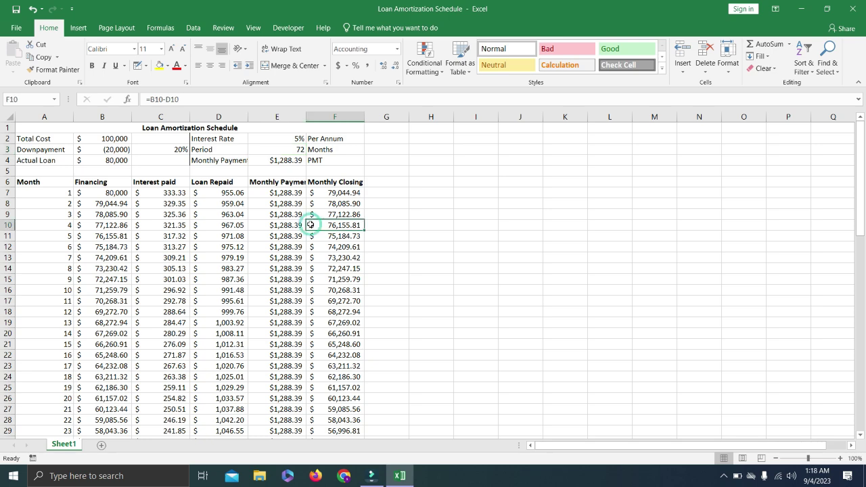
{"action": "key", "text": "ctrl+Down"}
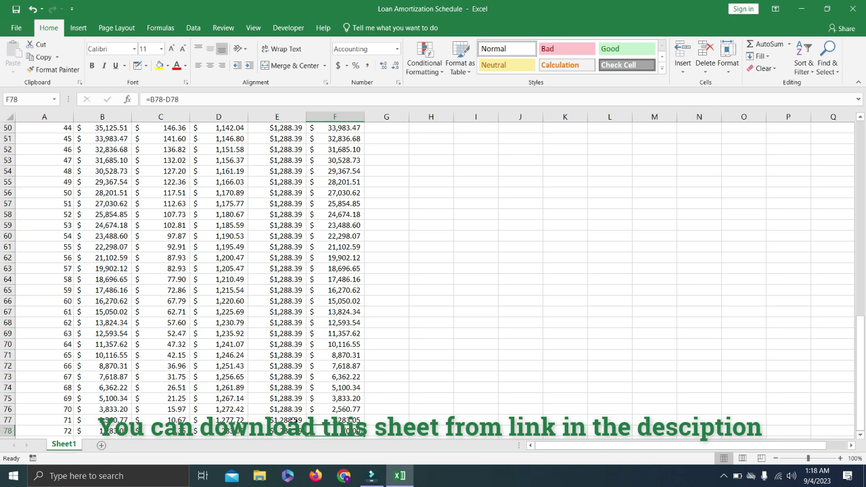
{"action": "key", "text": "ctrl+Home"}
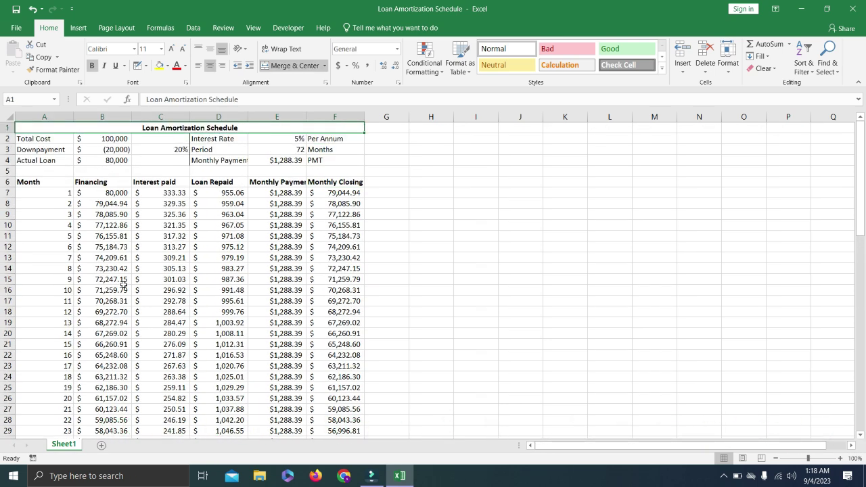
Step: Set the total cost in cell B2 to 150000
{"action": "left_click", "coordinate": [105, 142]}
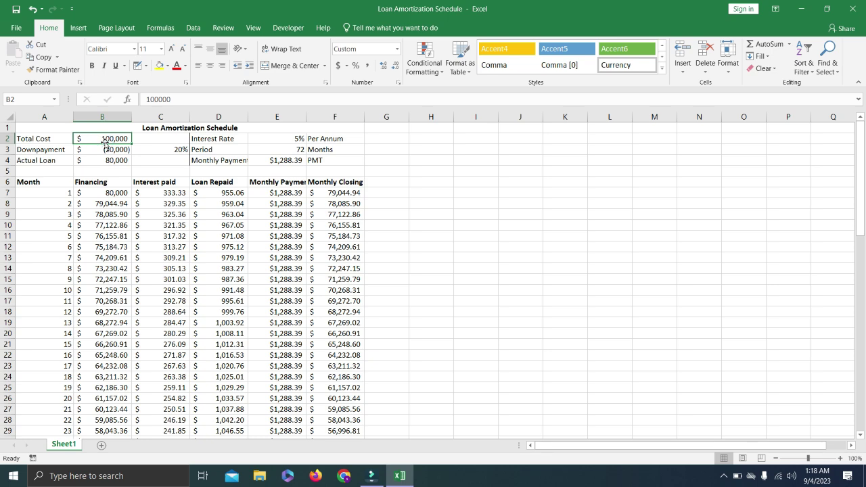
{"action": "type", "text": "150000"}
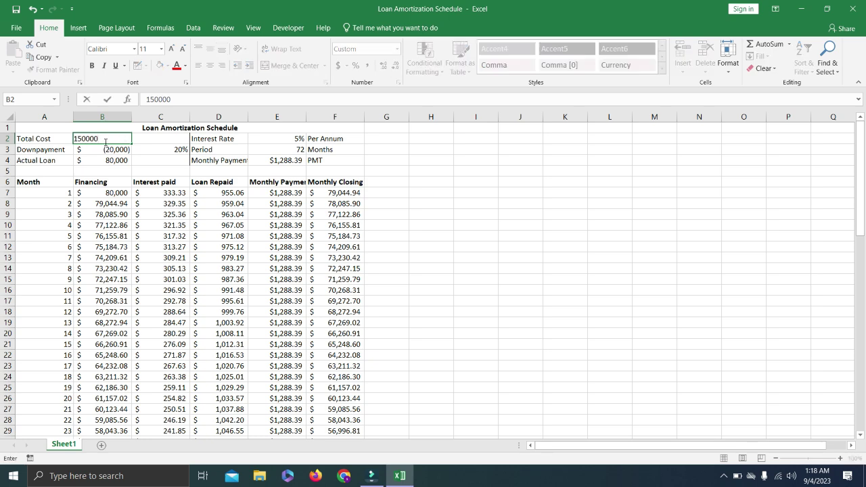
{"action": "key", "text": "Return"}
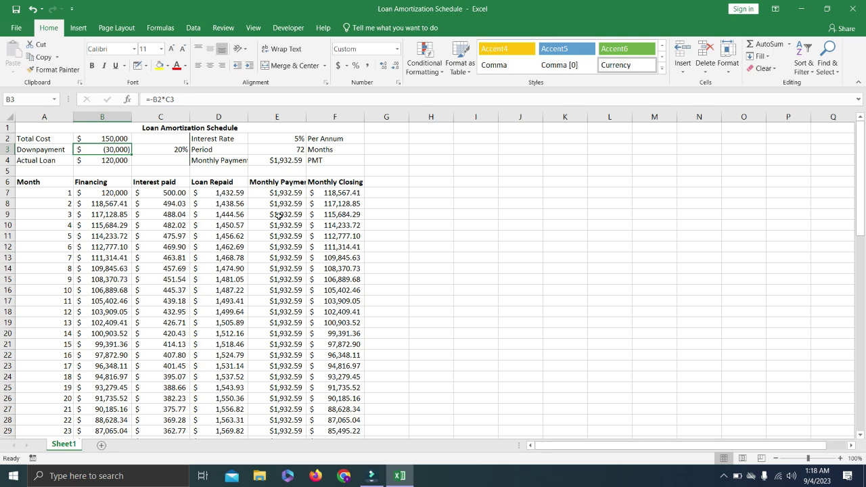
Step: Set the downpayment percentage in cell C3 to 10%
{"action": "left_click", "coordinate": [171, 150]}
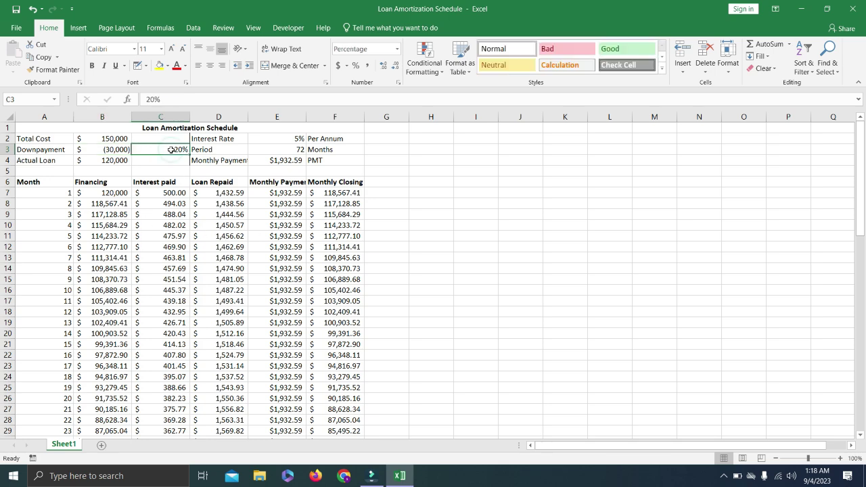
{"action": "type", "text": "10"}
{"action": "key", "text": "Return"}
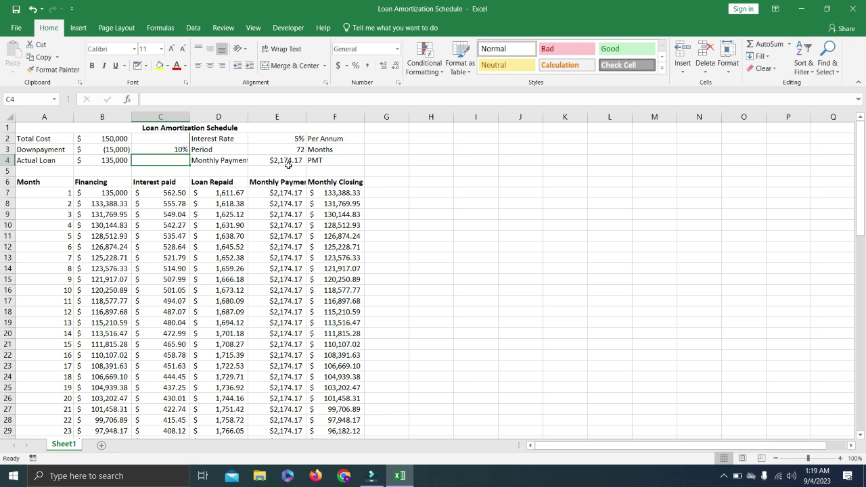
Step: Set the downpayment percentage in cell C3 to 30%
{"action": "left_click", "coordinate": [182, 150]}
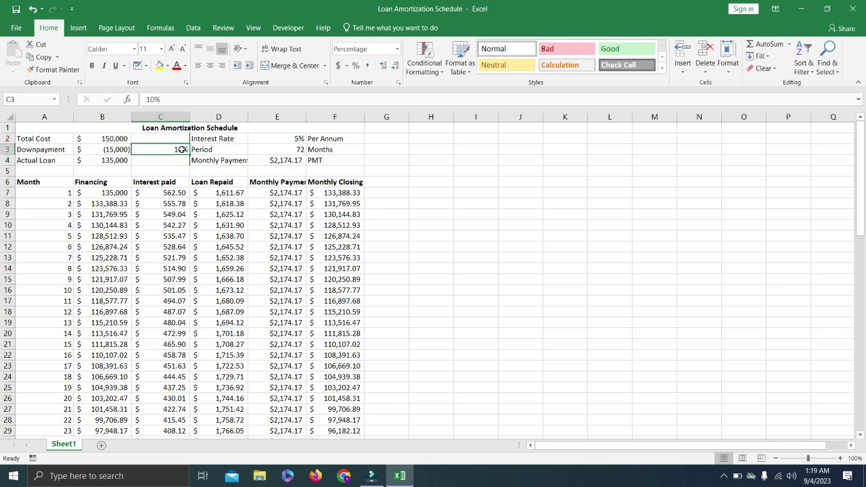
{"action": "type", "text": "30"}
{"action": "key", "text": "Return"}
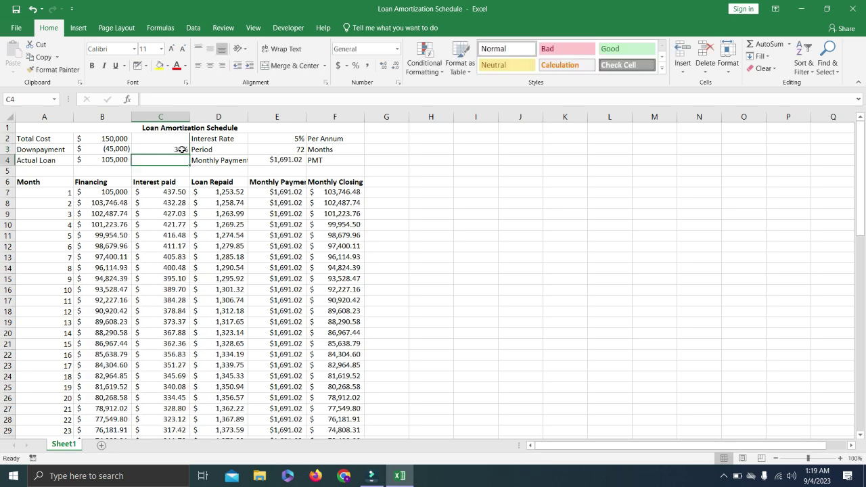
Step: Change the loan period formula in cell E3 to =7*12
{"action": "left_click", "coordinate": [281, 149]}
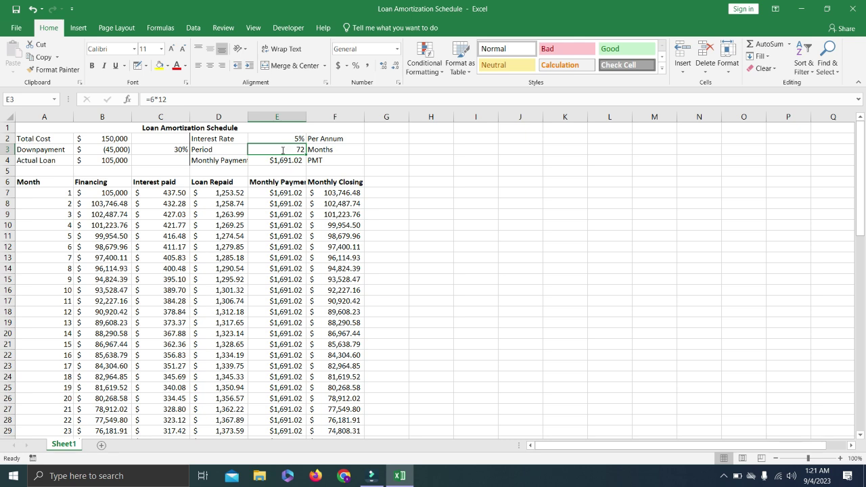
{"action": "double_click", "coordinate": [283, 150]}
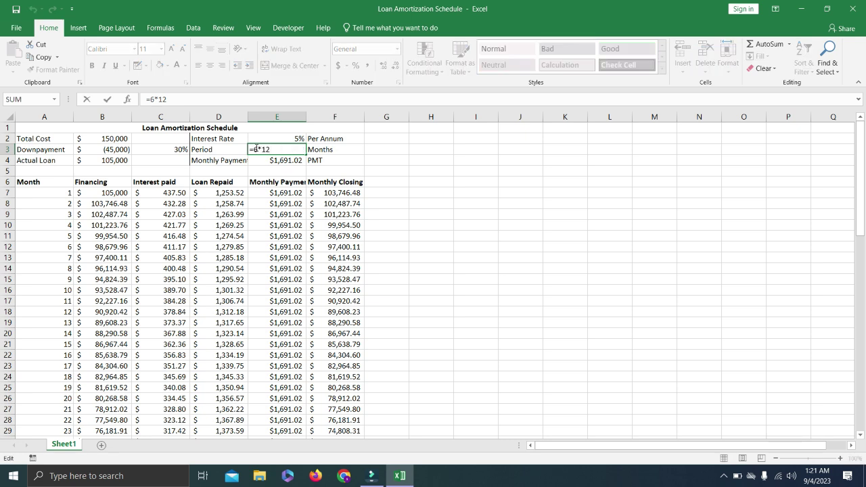
{"action": "left_click", "coordinate": [255, 149]}
{"action": "key", "text": "Delete"}
{"action": "type", "text": "7"}
{"action": "key", "text": "Return"}
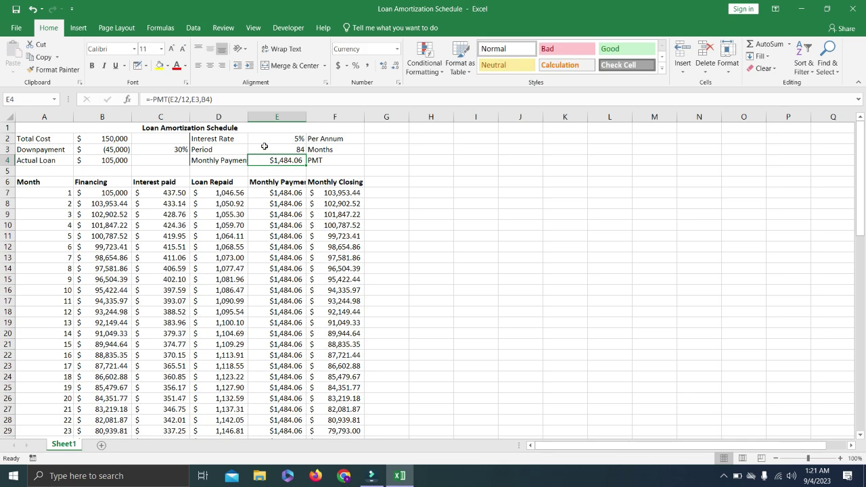